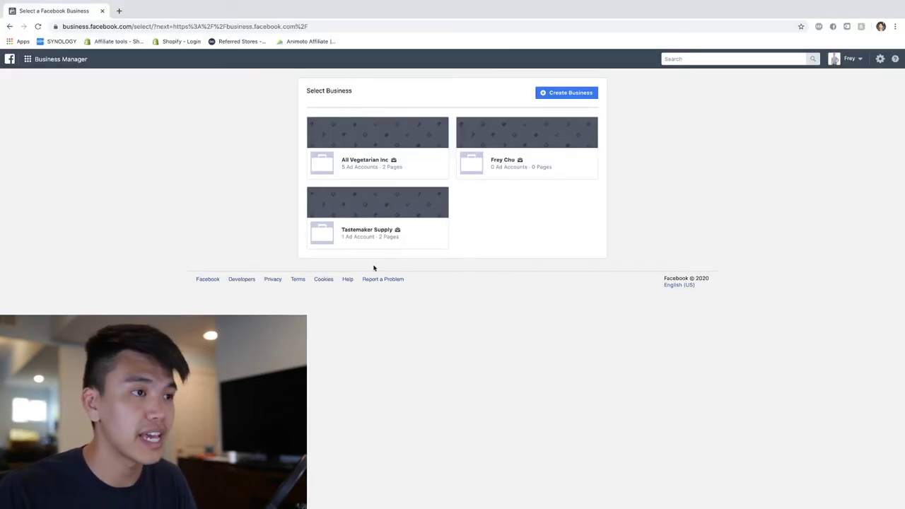
Step: Create the How to Start Small business account and open its business settings
click(569, 93)
click(453, 185)
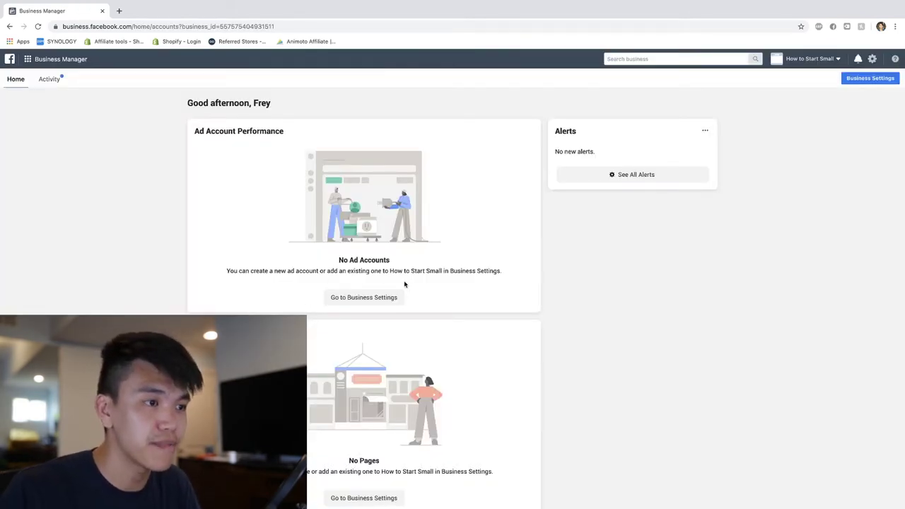
scroll(404, 284, down, 1)
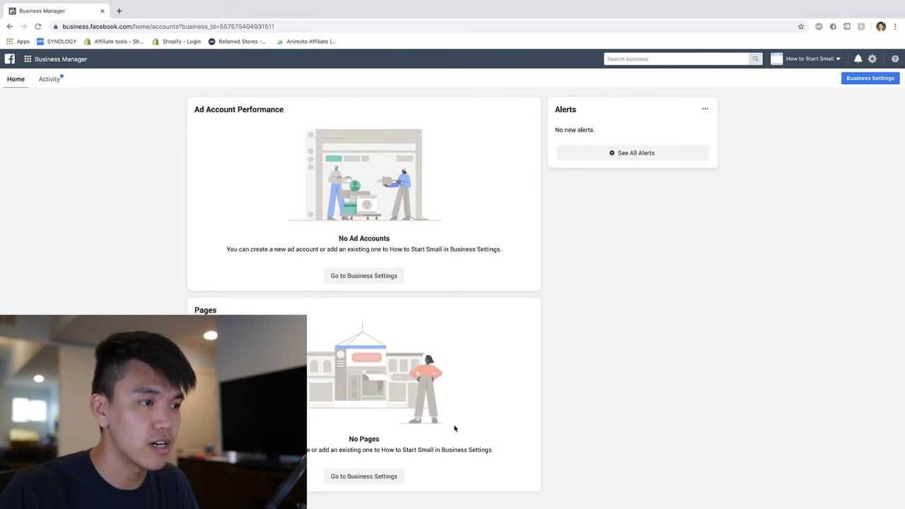
scroll(770, 270, up, 1)
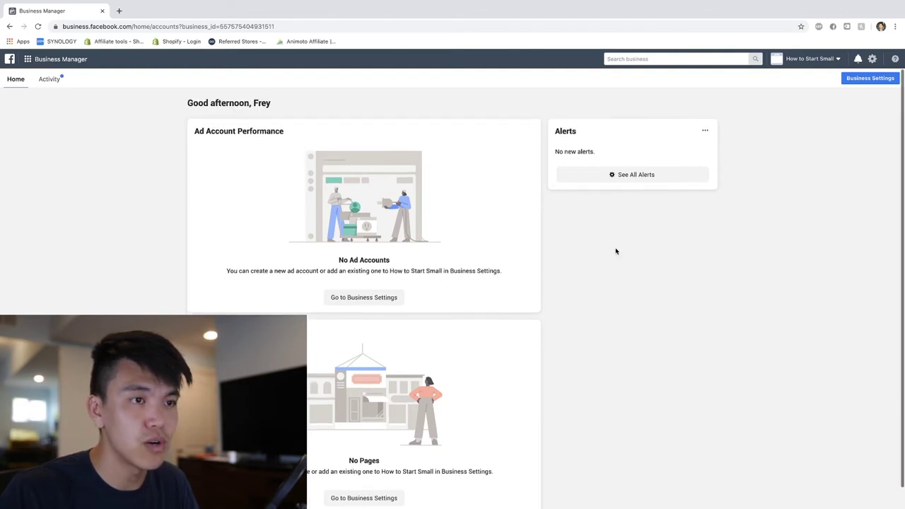
click(873, 60)
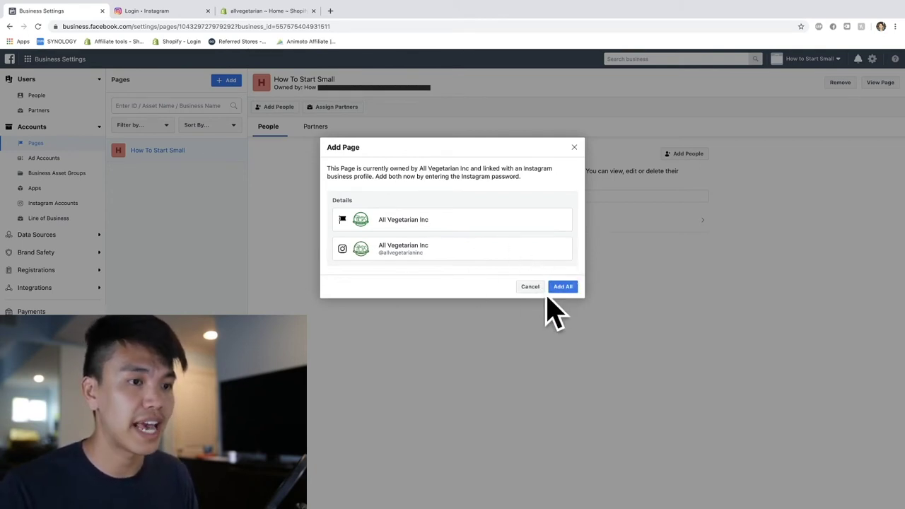
Step: Close the Add Page dialog and start adding an Instagram account to the business
click(573, 147)
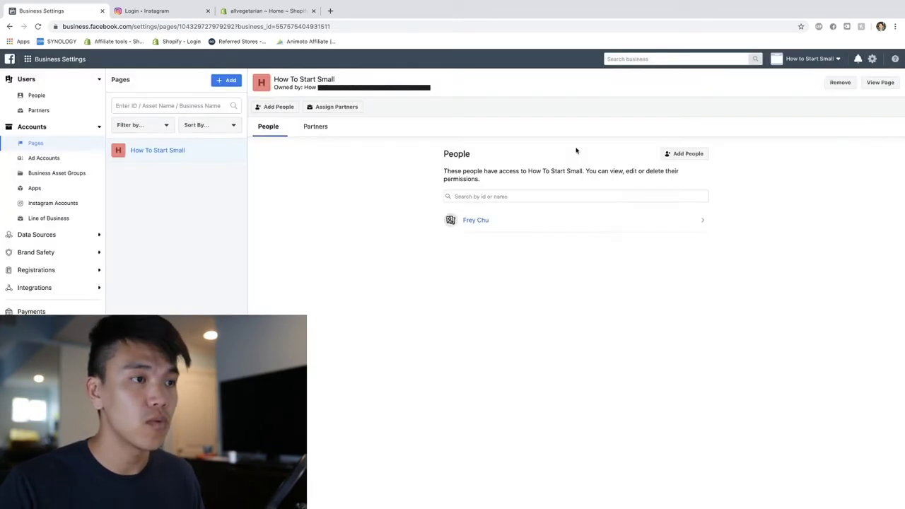
click(48, 202)
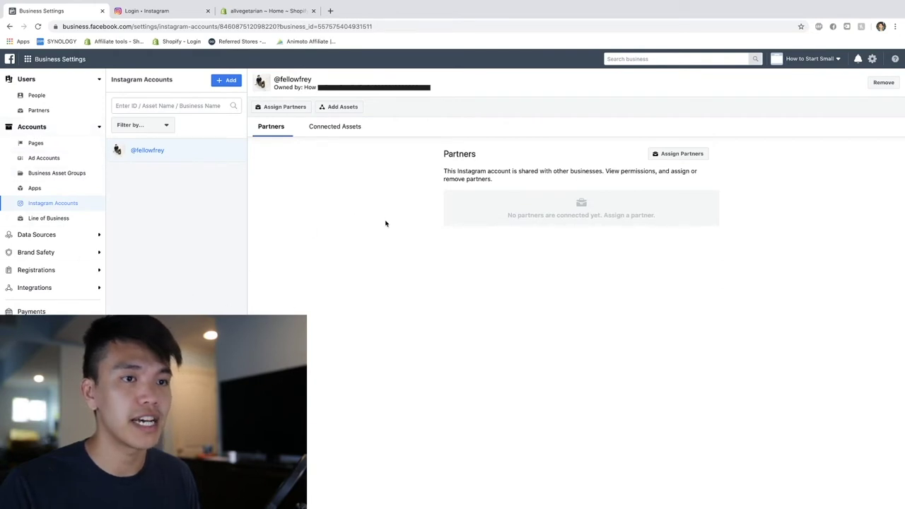
click(227, 82)
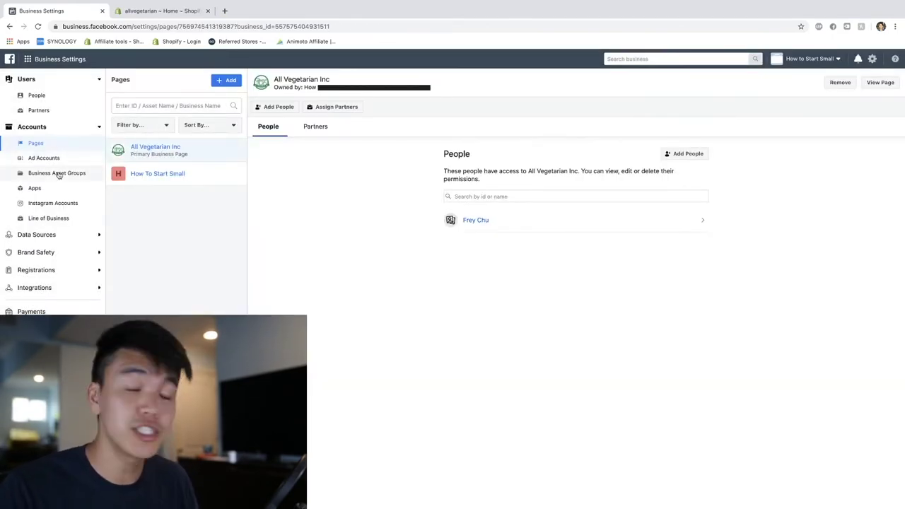
Step: Look through the options for adding, requesting access to or creating an ad account for the business
click(50, 159)
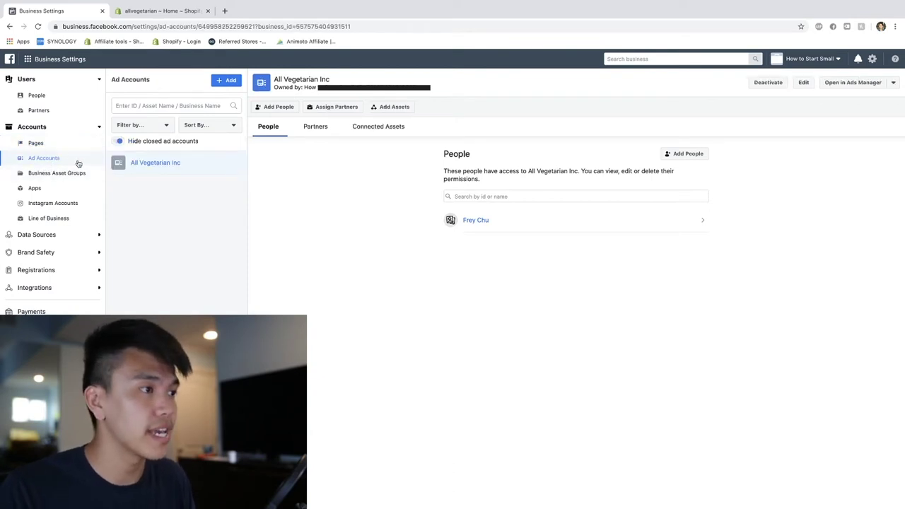
click(232, 80)
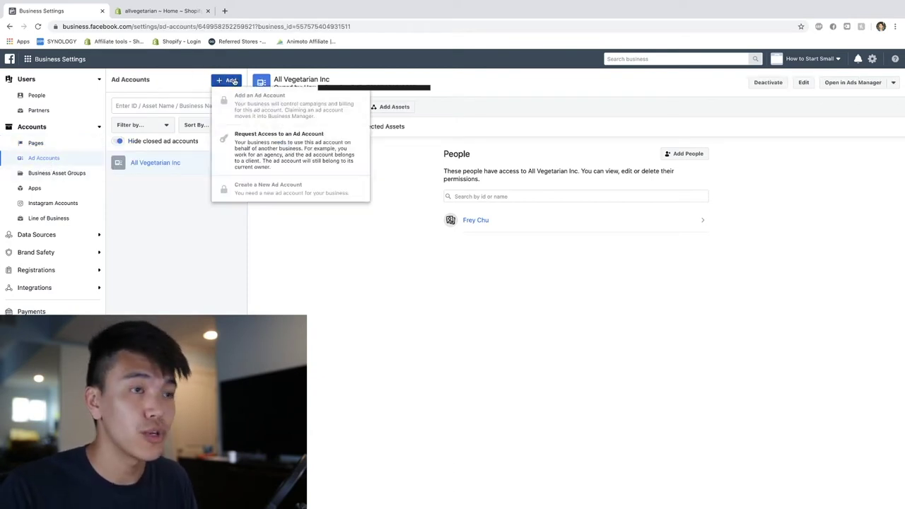
mouse_move(295, 110)
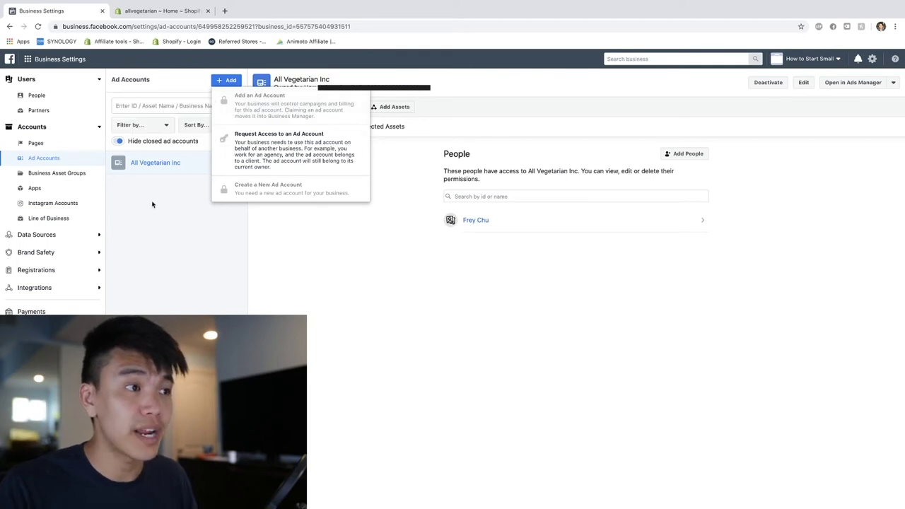
click(191, 192)
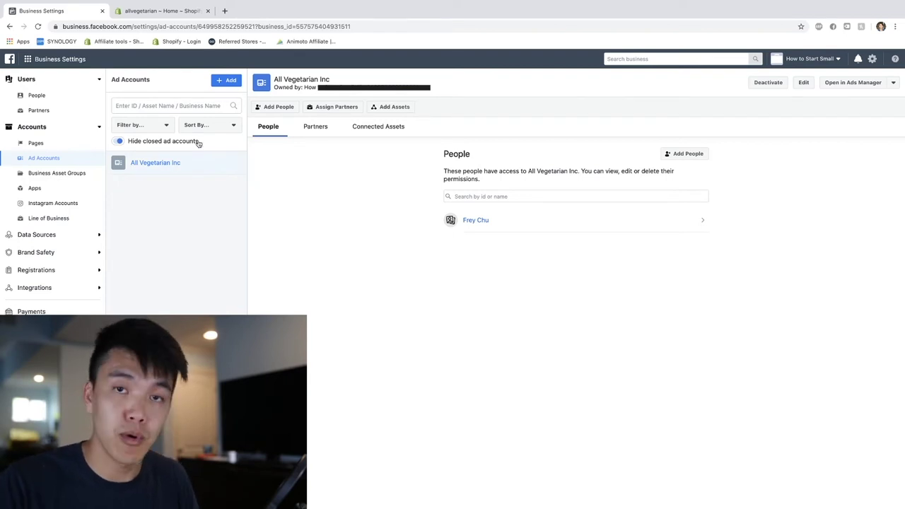
click(228, 80)
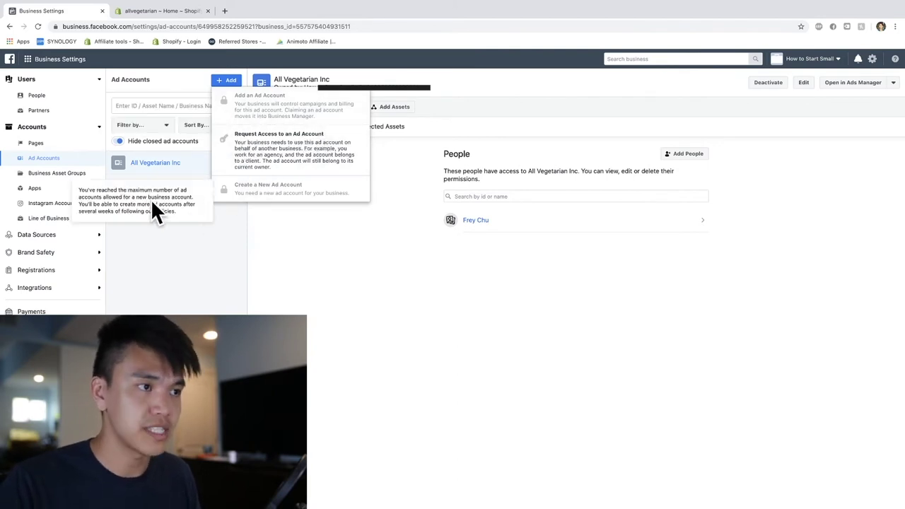
Step: Review the Pages, ad accounts and Instagram accounts connected to the business
click(35, 143)
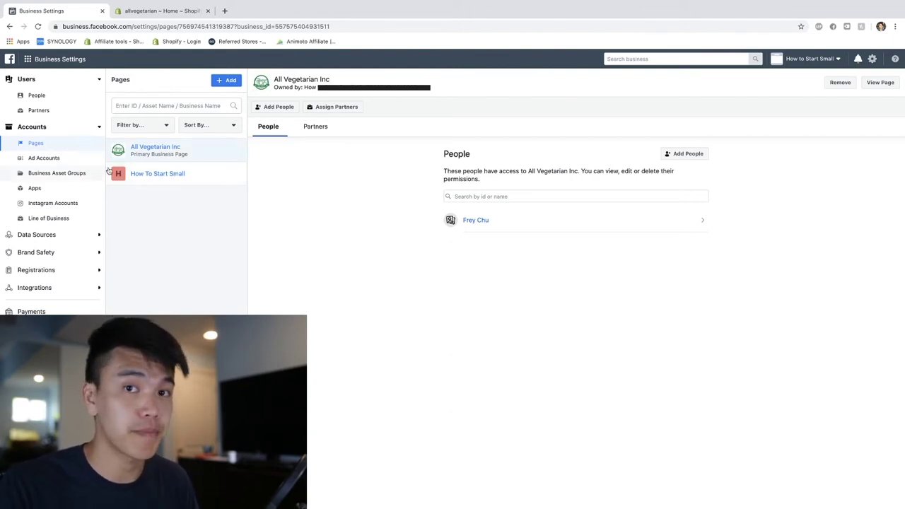
click(50, 157)
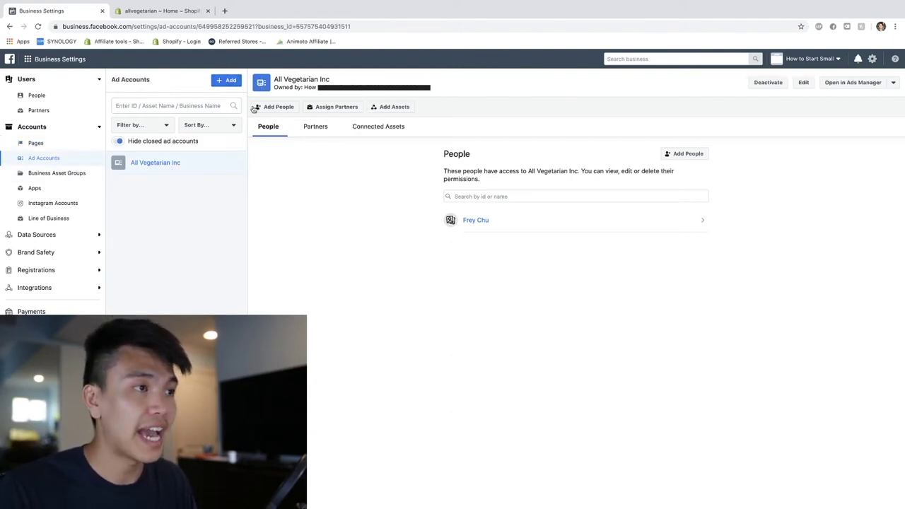
click(82, 203)
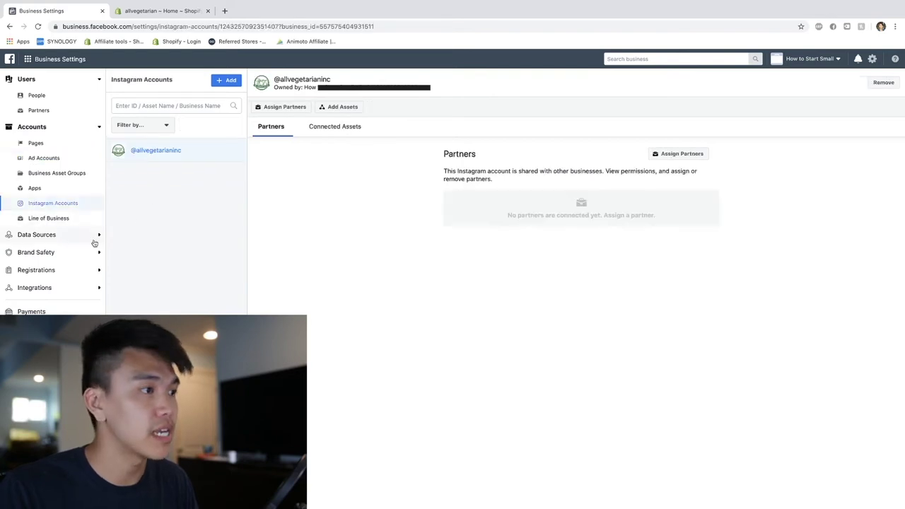
click(219, 145)
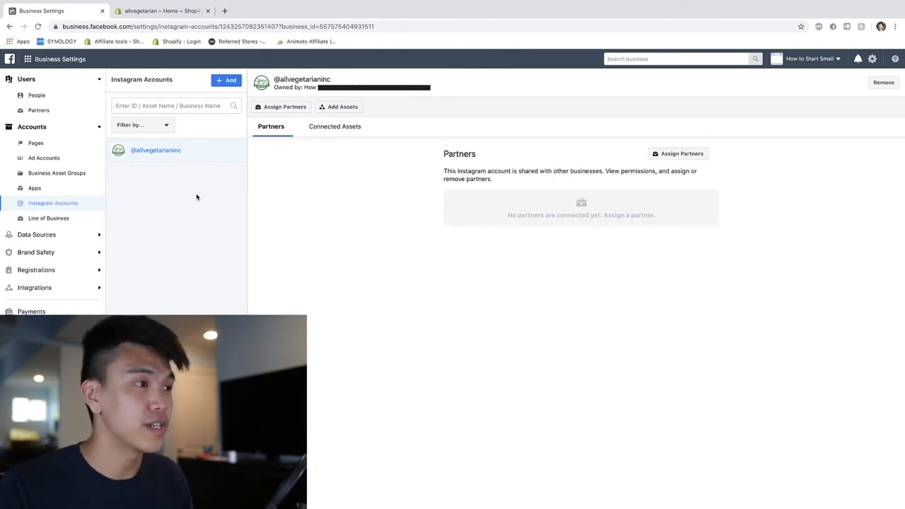
Step: Go to Events Manager and create a Facebook Pixel for tracking website activity
click(63, 60)
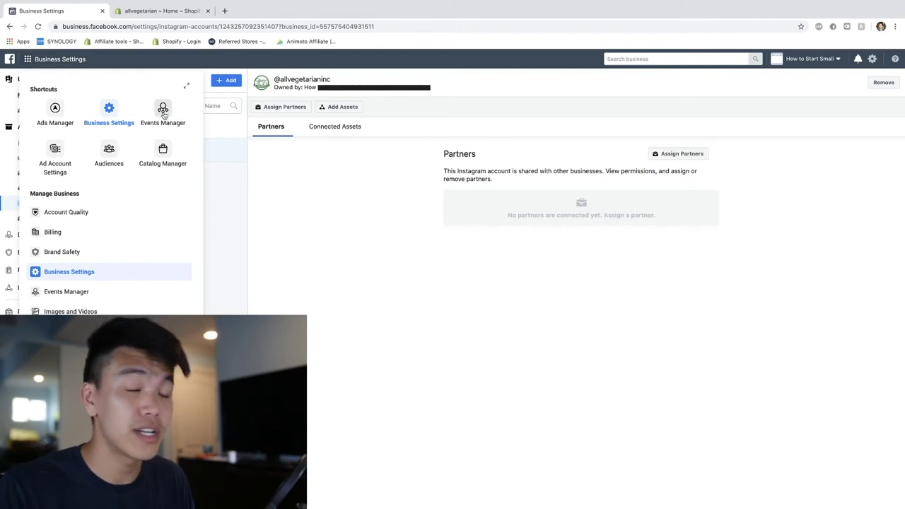
click(163, 113)
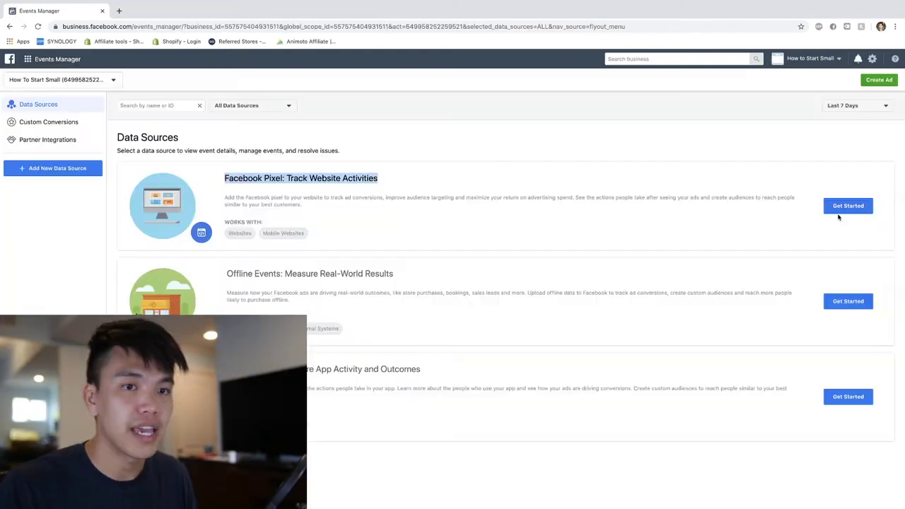
click(837, 208)
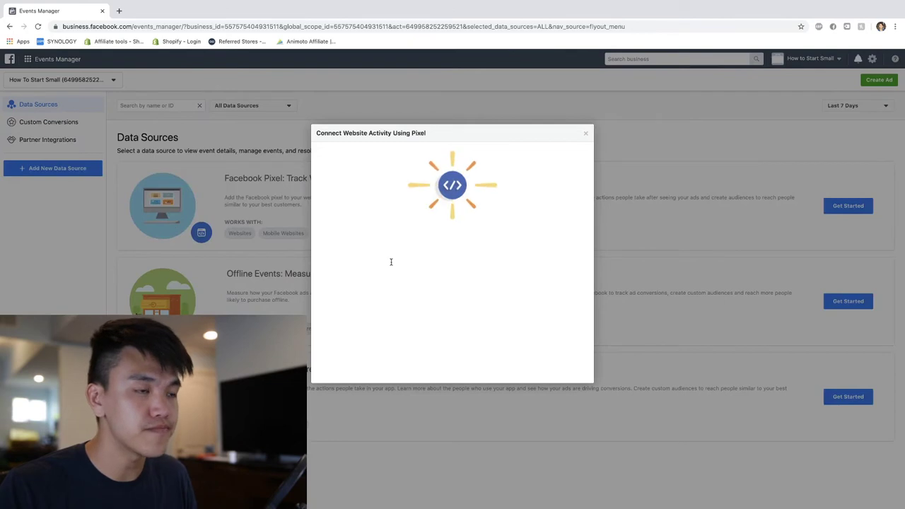
click(571, 369)
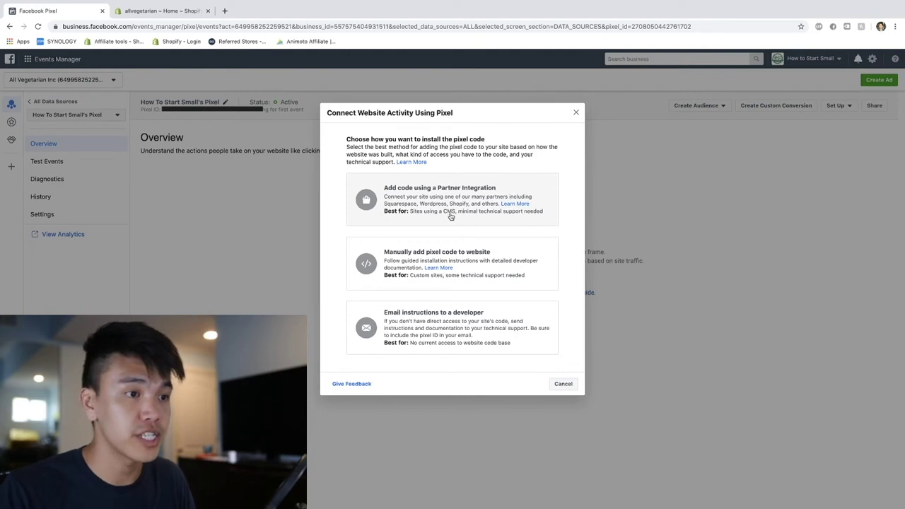
Step: Choose Shopify as the partner integration for installing the pixel code and copy the pixel ID
click(446, 216)
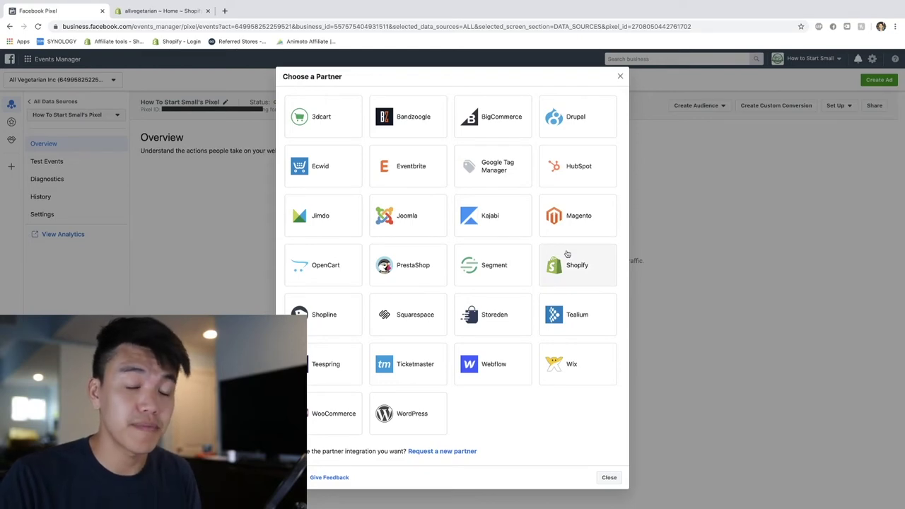
click(600, 275)
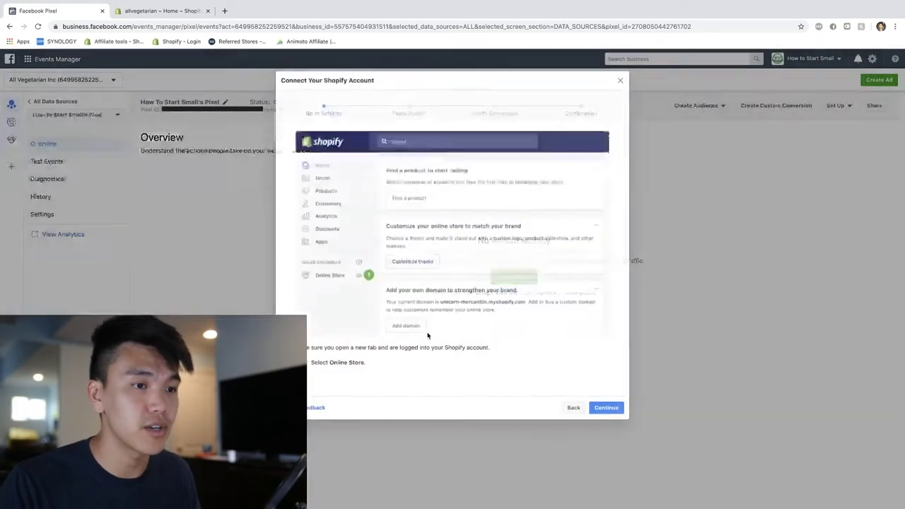
key(Return)
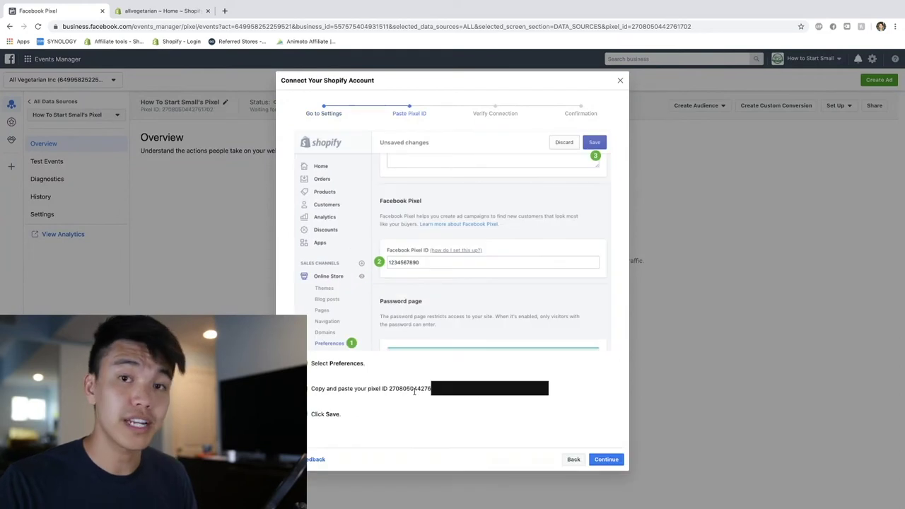
drag(389, 388, 429, 388)
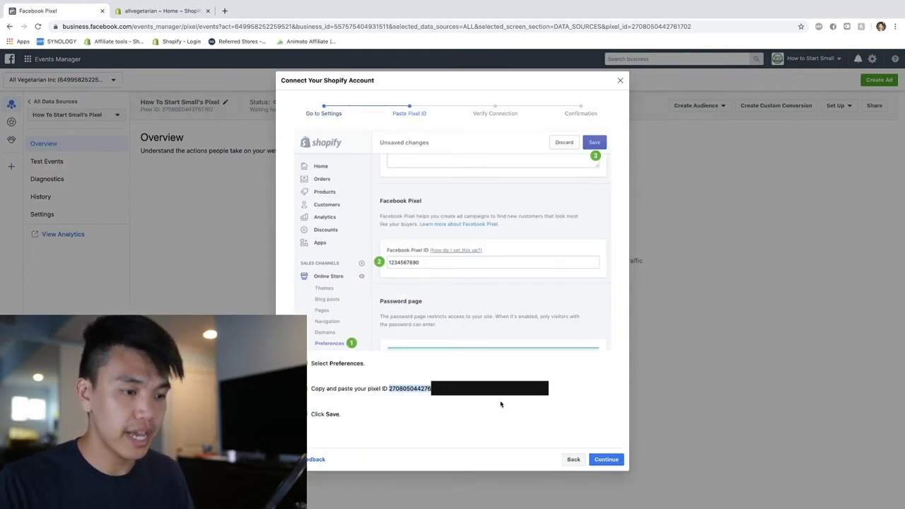
click(480, 378)
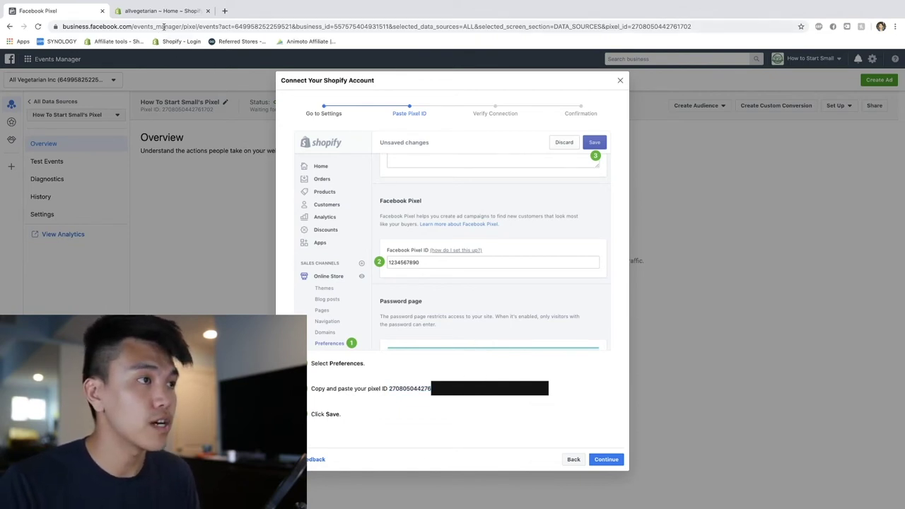
Step: Switch to the Shopify admin and open the Facebook Pixel section of the online store's preferences
click(193, 13)
scroll(198, 185, down, 2)
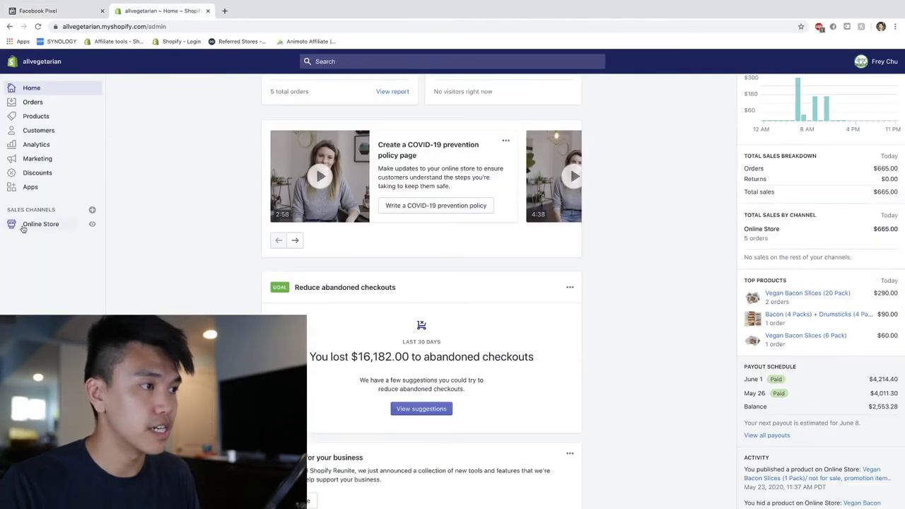
click(23, 228)
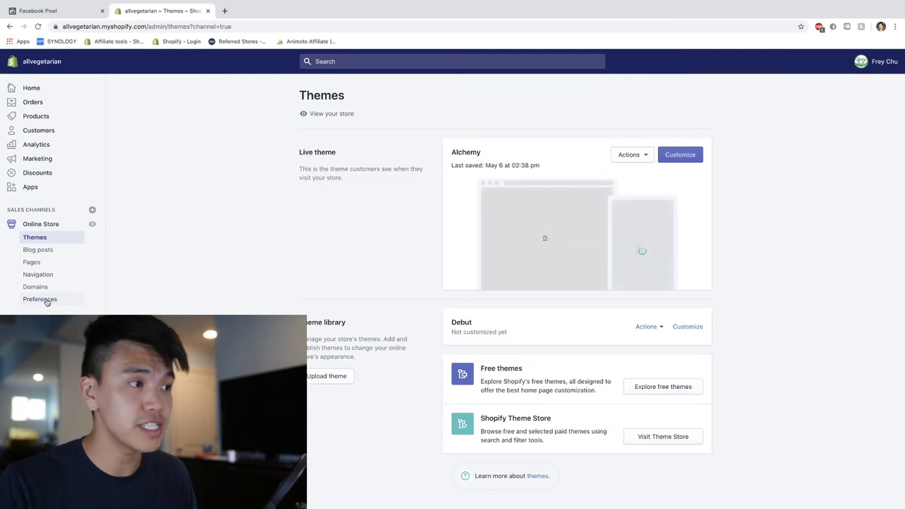
click(47, 300)
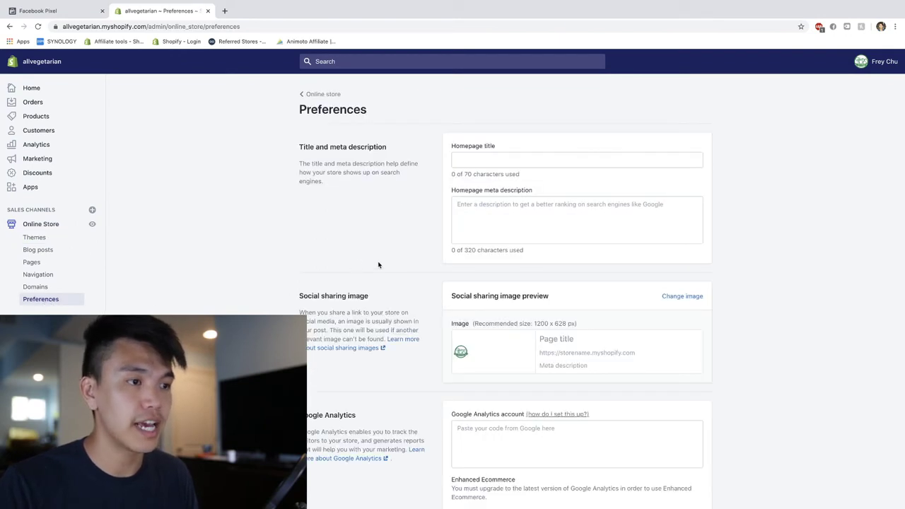
scroll(378, 264, down, 5)
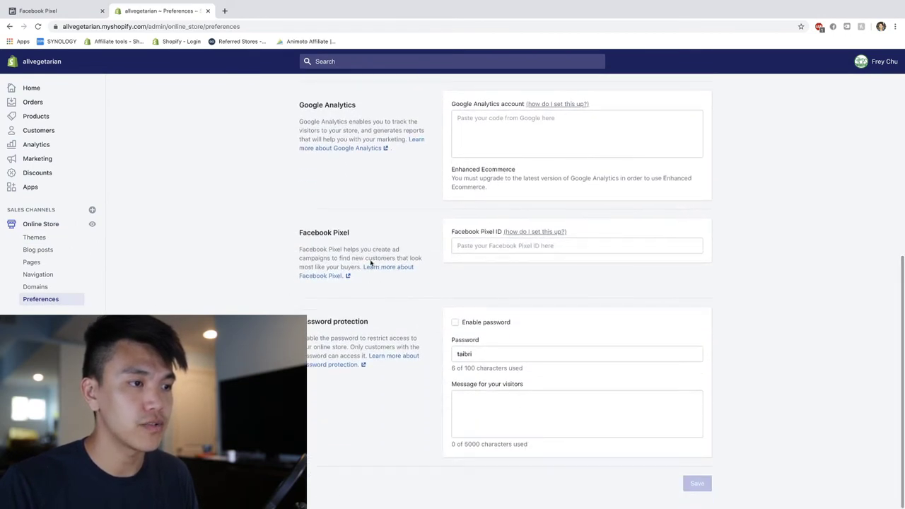
Step: Paste the copied ID as the store's Facebook Pixel ID and save the preferences
drag(341, 232, 308, 231)
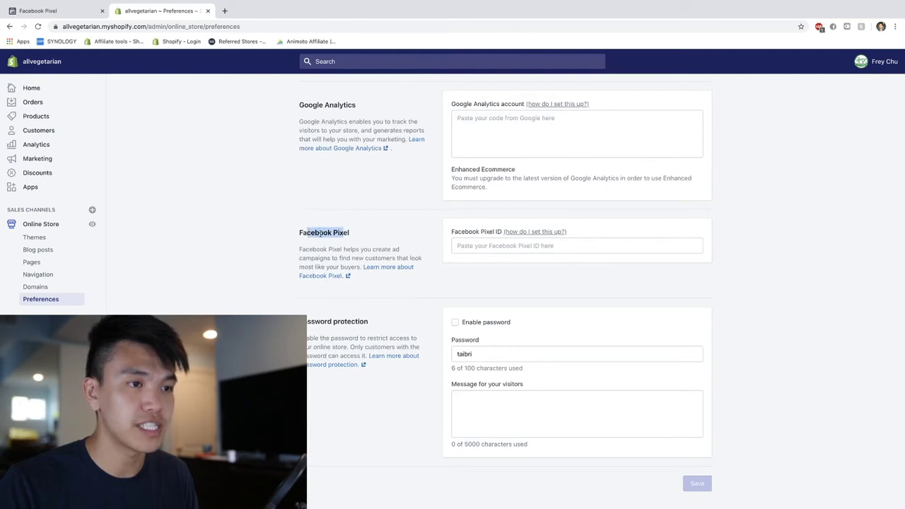
click(497, 247)
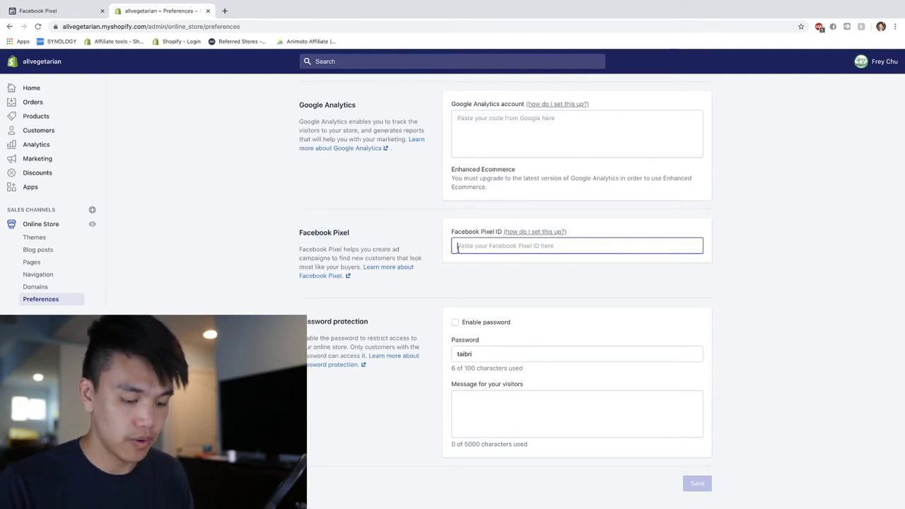
key(super+v)
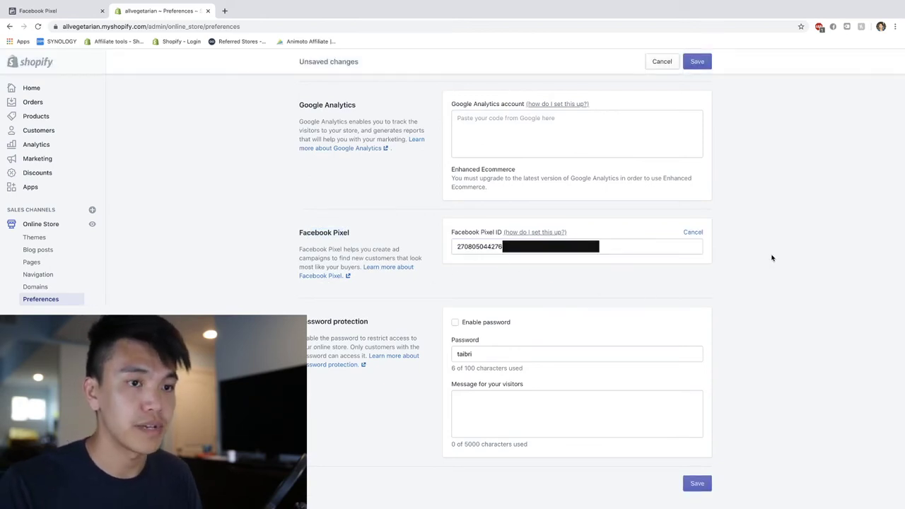
click(708, 63)
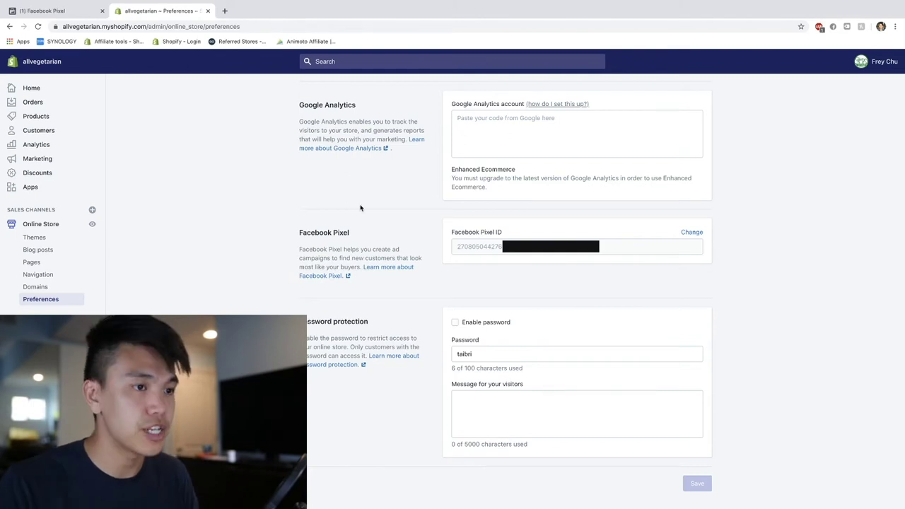
Step: Return to the Facebook Pixel setup, continue to connection verification and send test traffic to veganforall.com
click(62, 12)
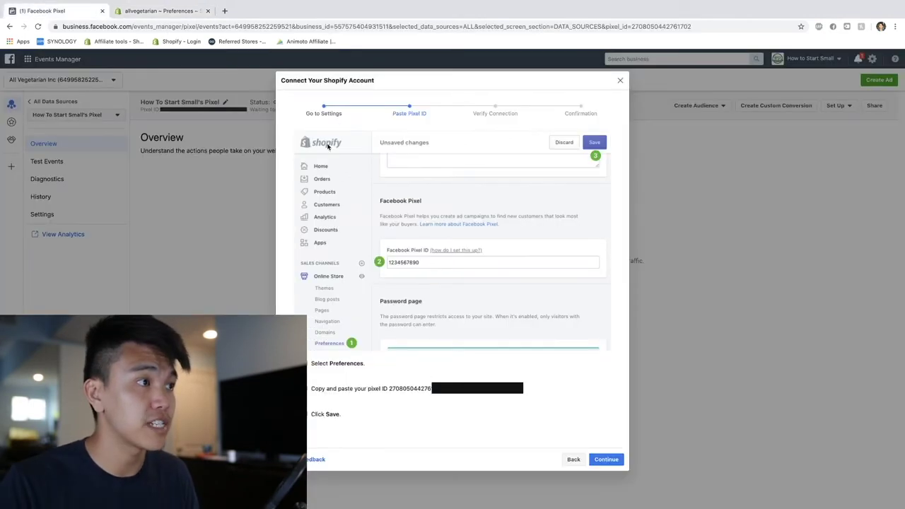
click(606, 460)
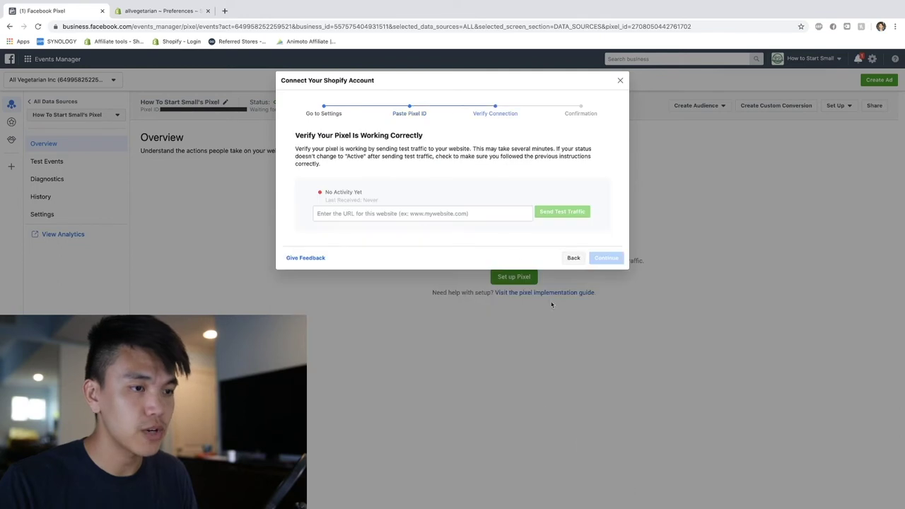
click(386, 216)
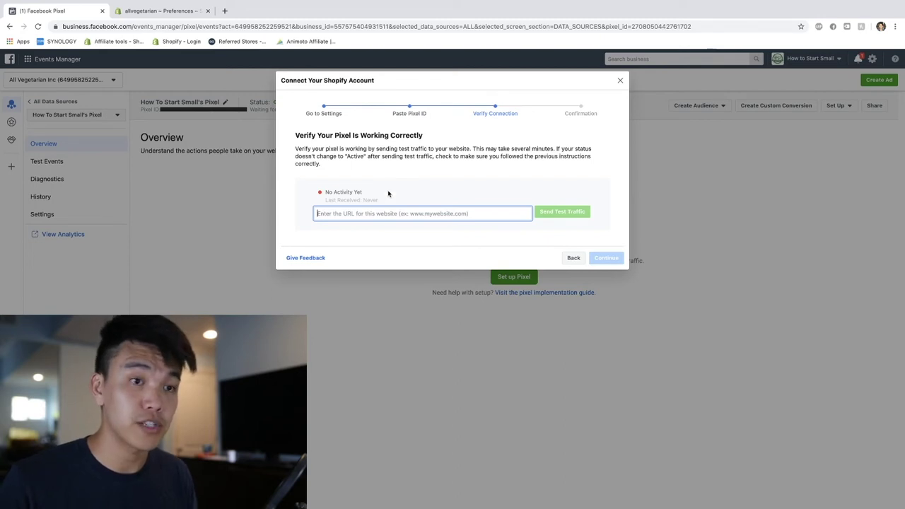
click(383, 212)
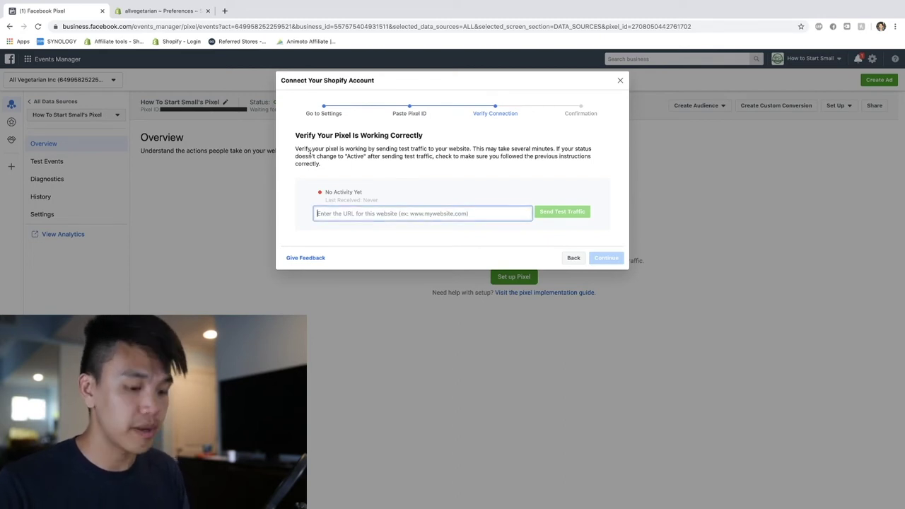
text(veganfo)
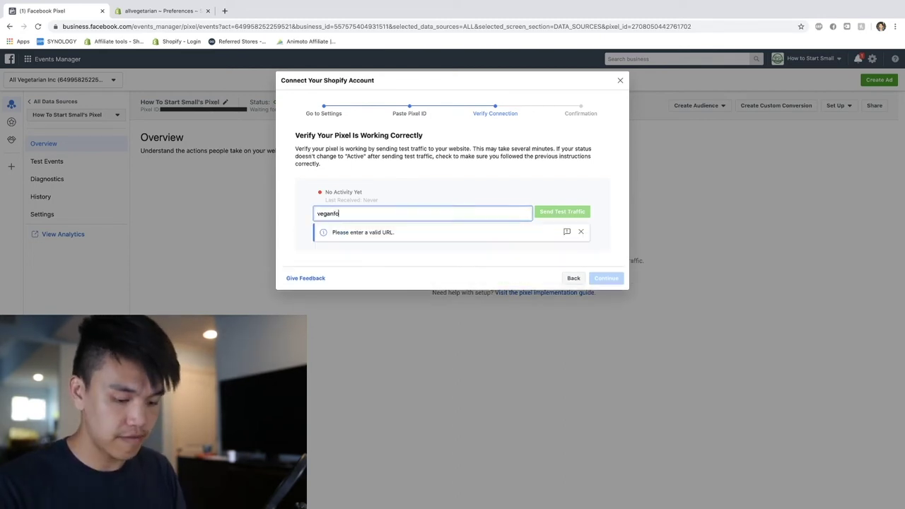
text(rall.com)
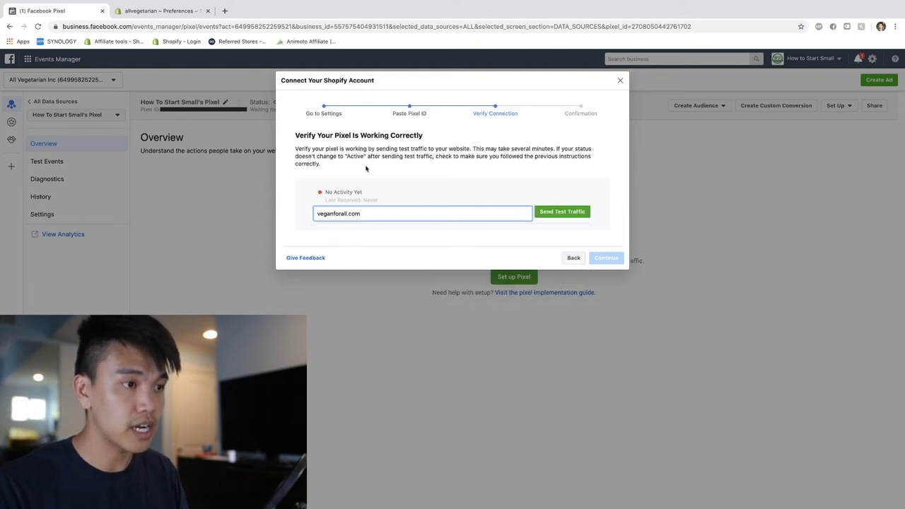
click(558, 211)
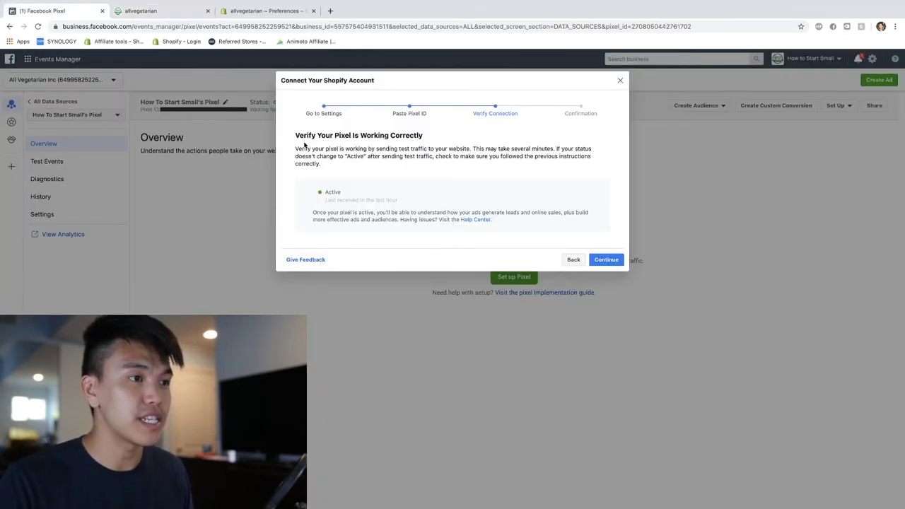
drag(315, 195, 359, 196)
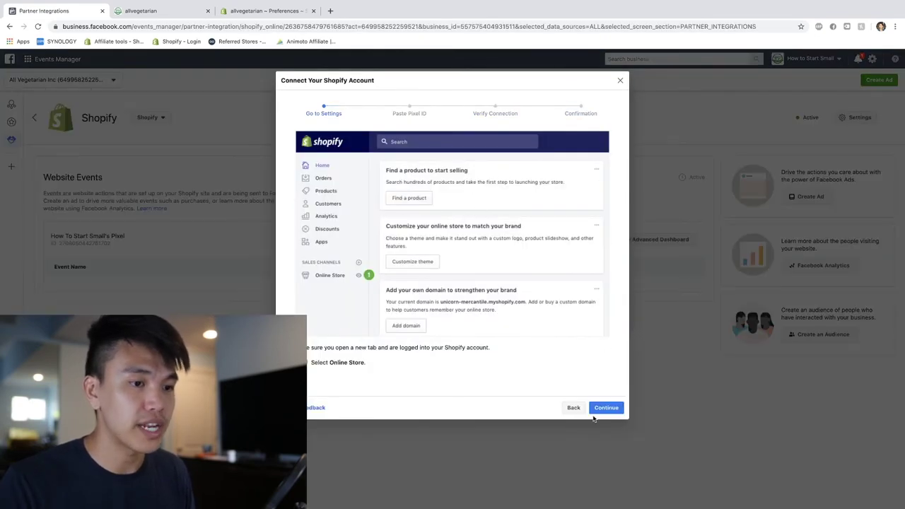
Step: Open the pixel's details from the data sources and go to the Event Setup section of its settings
click(595, 410)
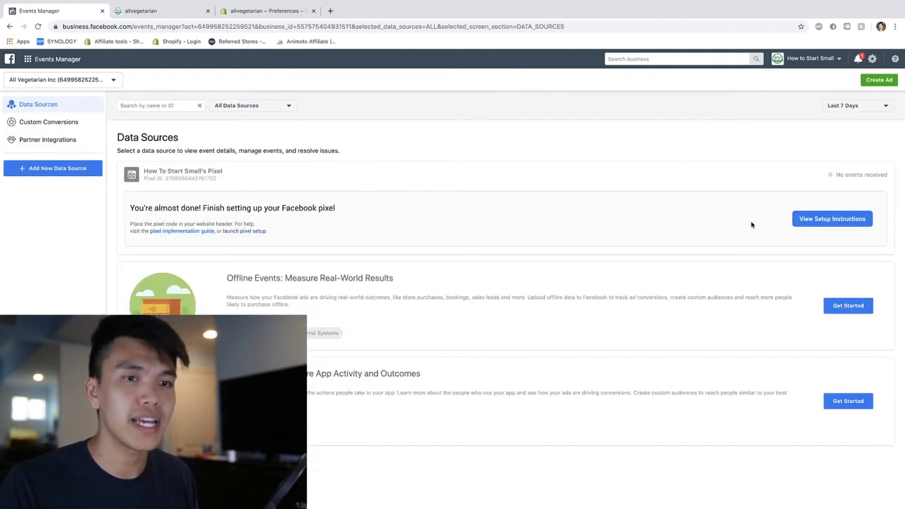
click(806, 220)
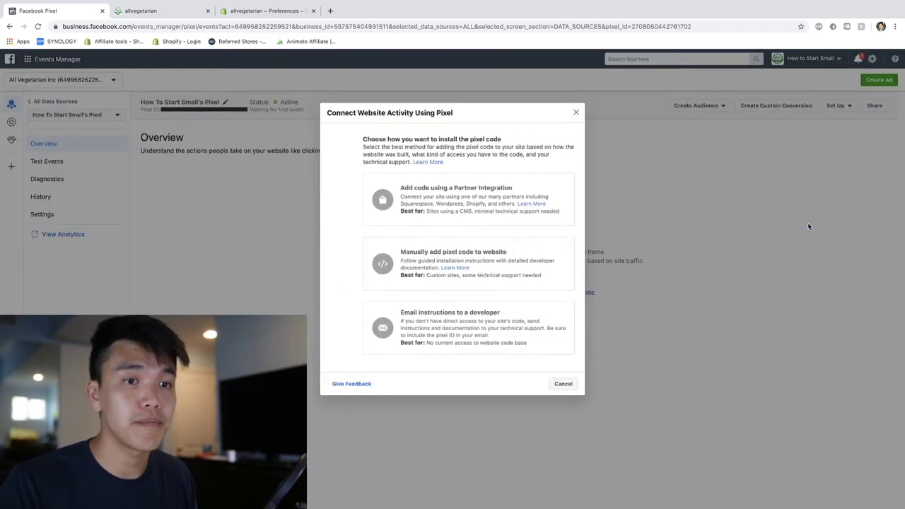
key(Escape)
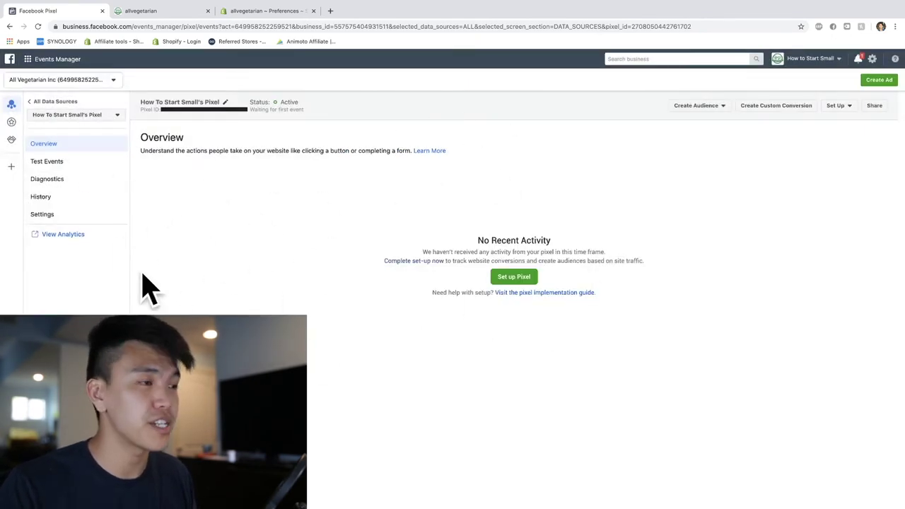
click(53, 215)
scroll(228, 238, down, 5)
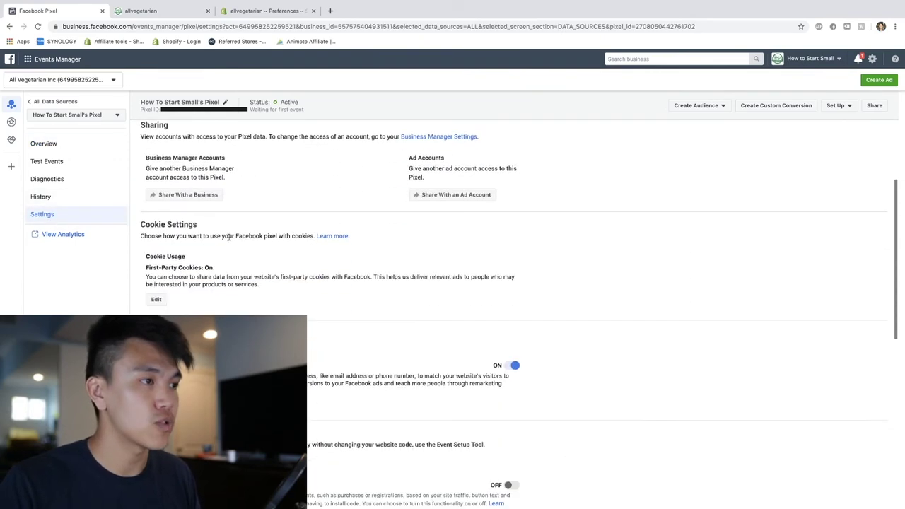
scroll(229, 236, down, 1)
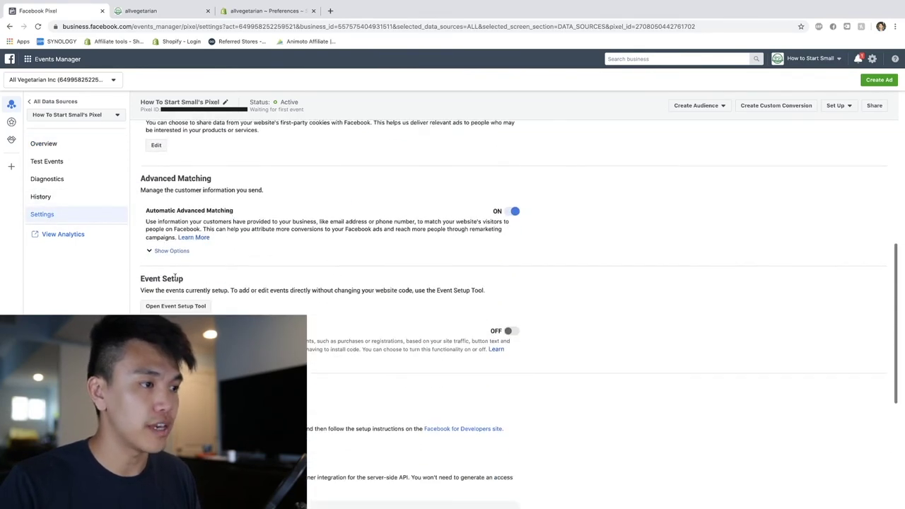
drag(182, 278, 133, 284)
click(258, 289)
scroll(226, 275, down, 1)
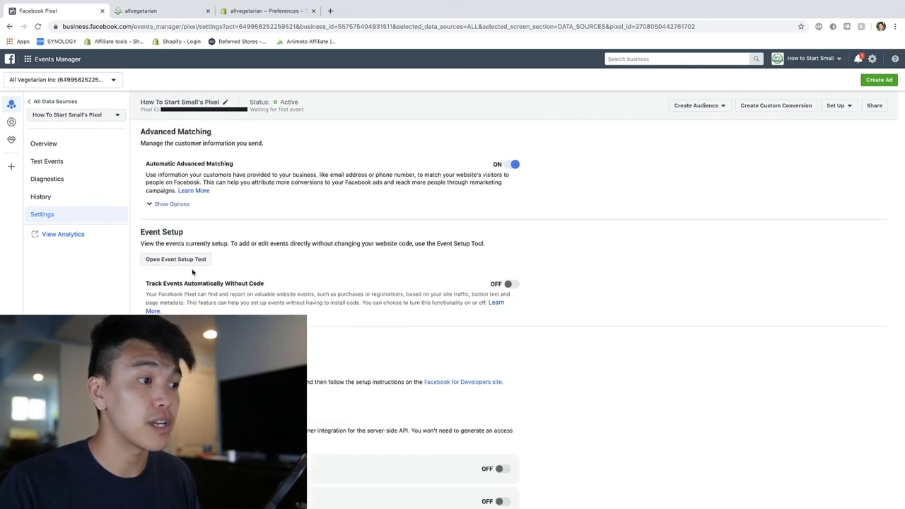
Step: Launch the Event Setup Tool on the website veganforall.com
click(185, 260)
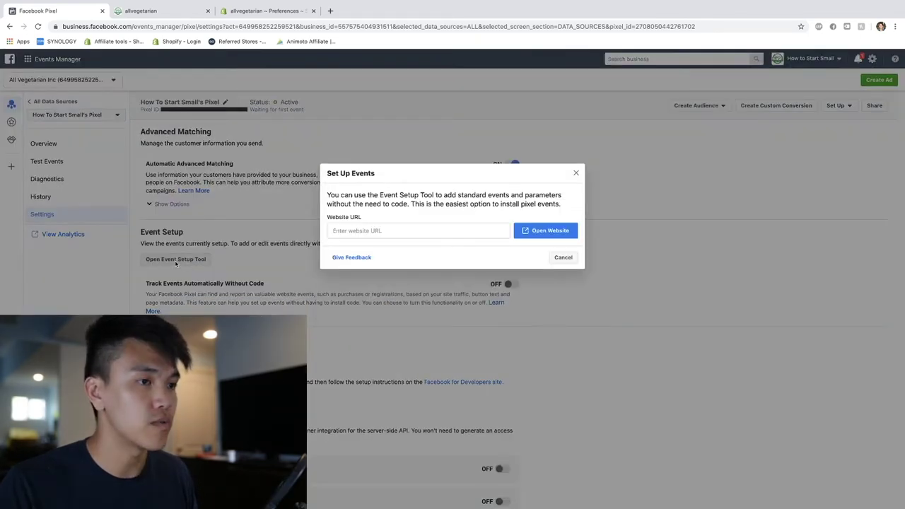
click(410, 229)
text(v)
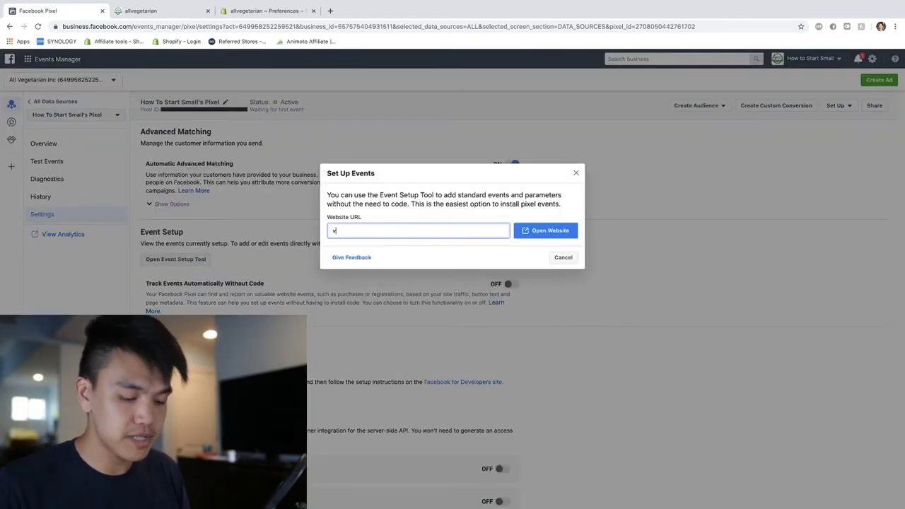
text(eganforall.com)
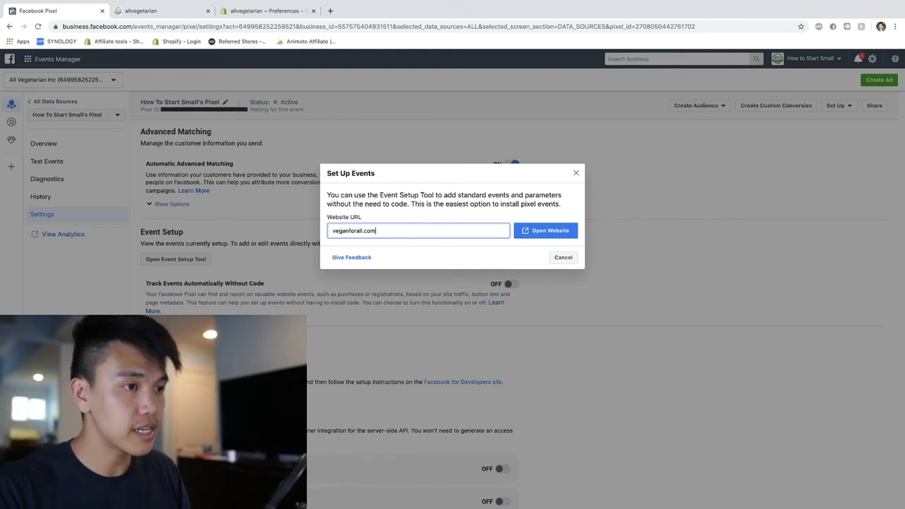
key(Return)
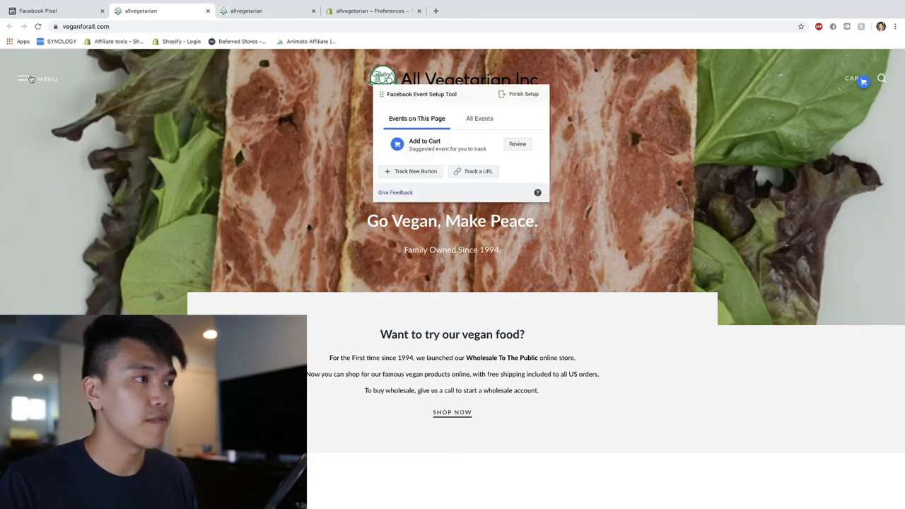
Step: Go to the store's Shop Now collection and open the Vegan Bacon Slices (6 Pack) product page
click(30, 80)
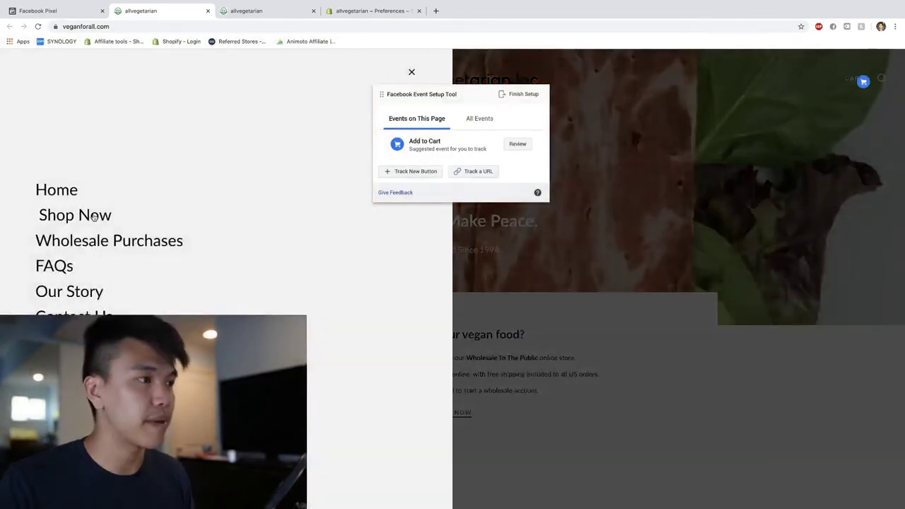
click(106, 215)
scroll(269, 250, down, 5)
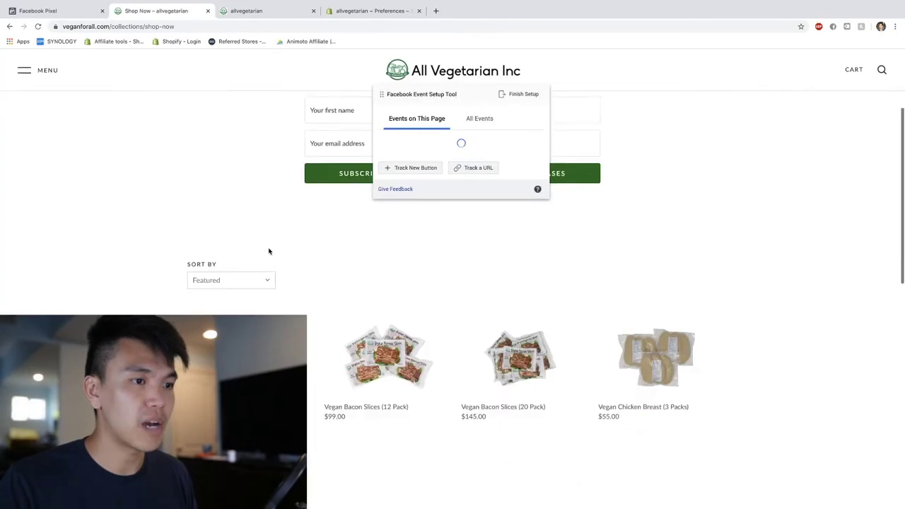
scroll(233, 240, down, 2)
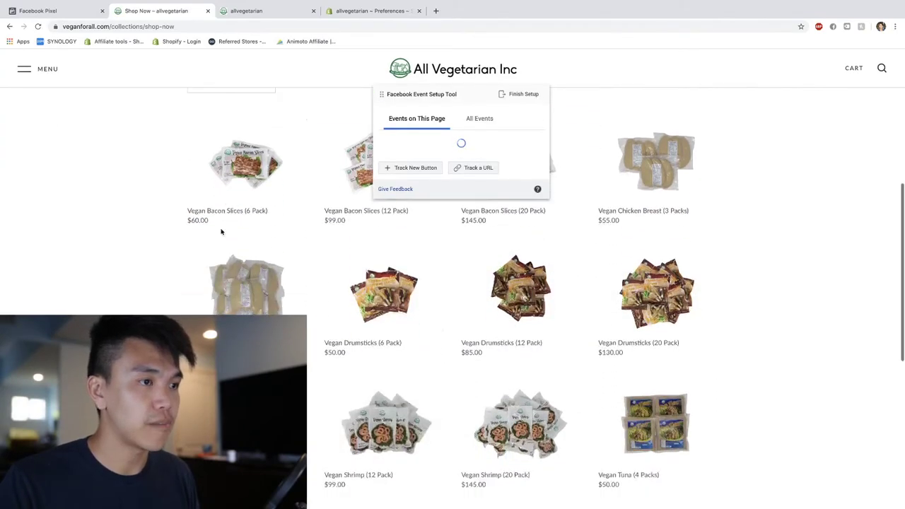
click(241, 162)
scroll(396, 226, down, 3)
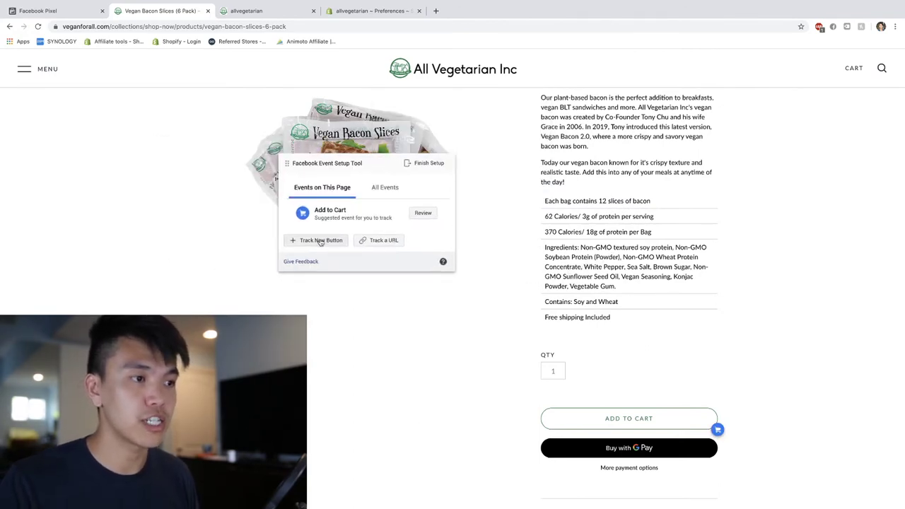
Step: Track the product page's Add to Cart button as an Add to Cart event
click(320, 240)
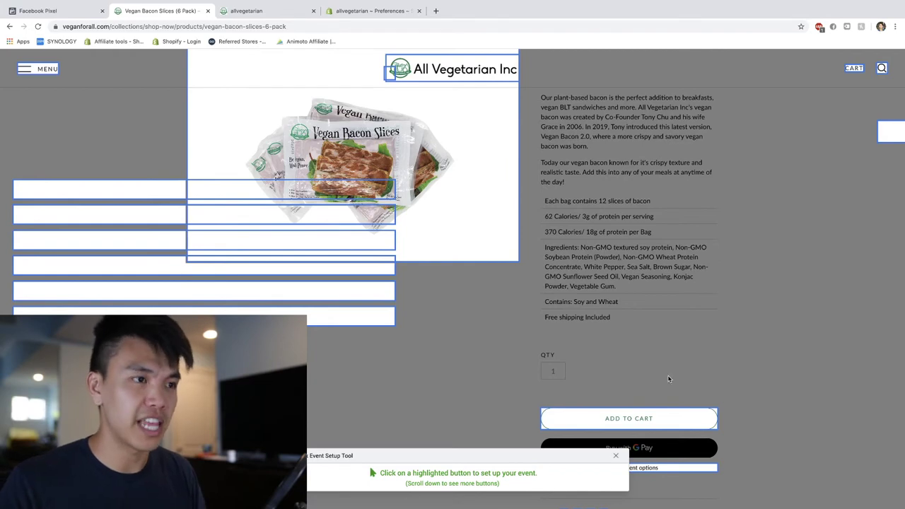
click(657, 417)
scroll(656, 414, down, 4)
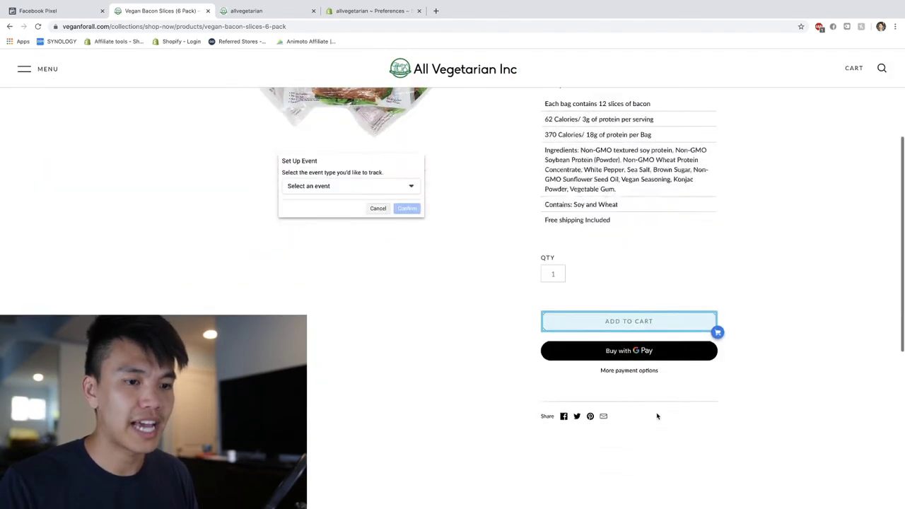
click(407, 187)
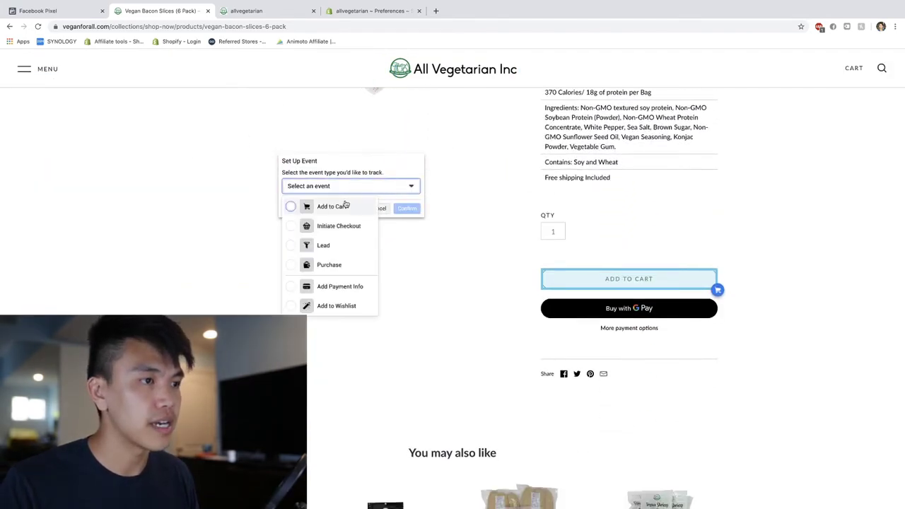
click(291, 207)
click(403, 210)
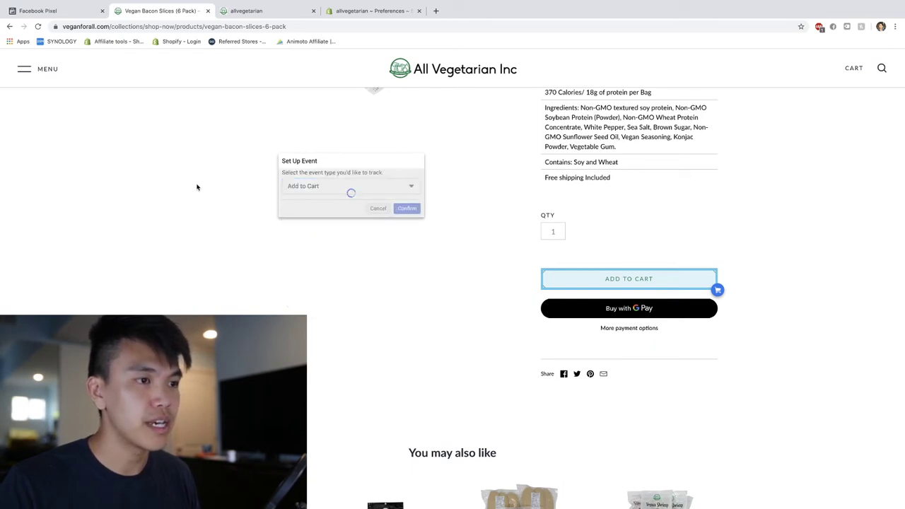
drag(380, 167, 311, 124)
scroll(536, 255, up, 3)
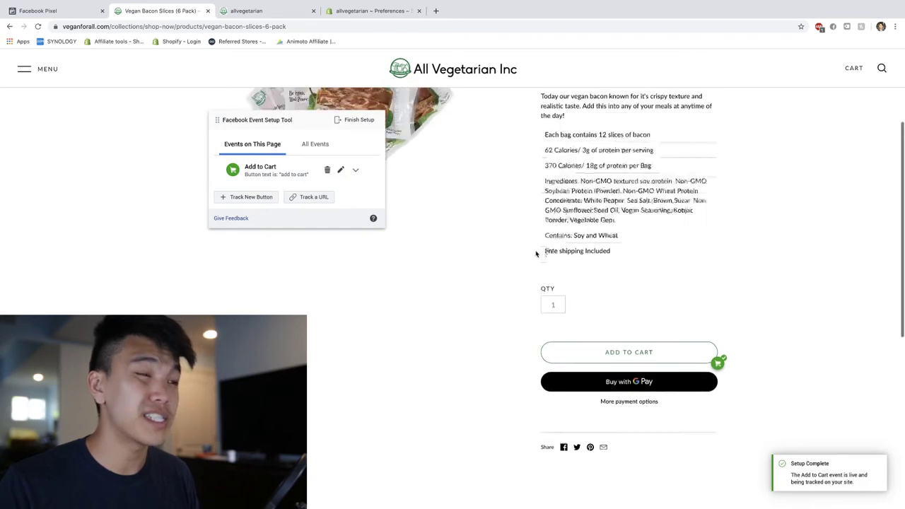
scroll(535, 254, down, 1)
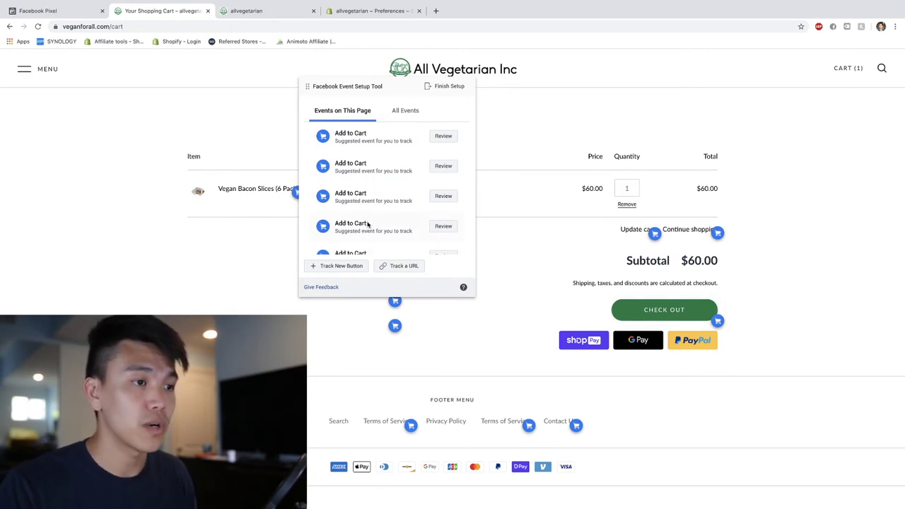
Step: Track the Check Out button on the shopping cart page as an Initiate Checkout event
click(334, 266)
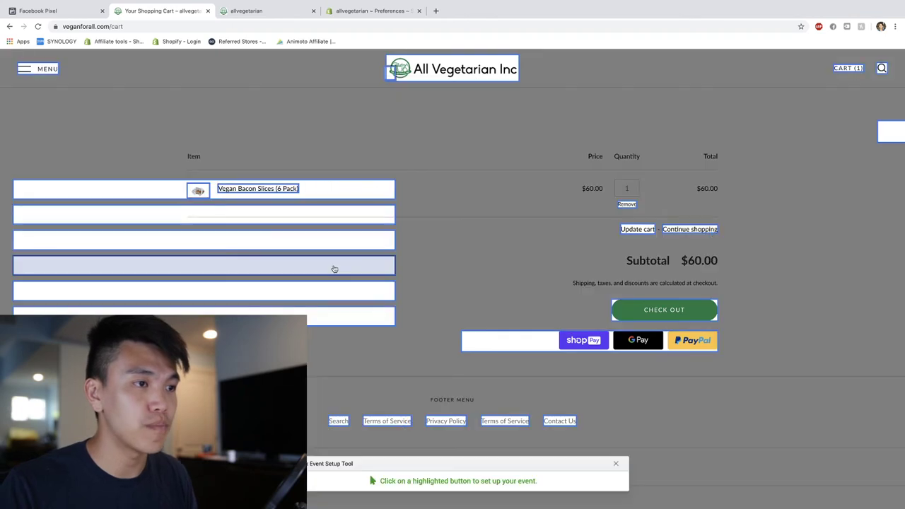
click(704, 313)
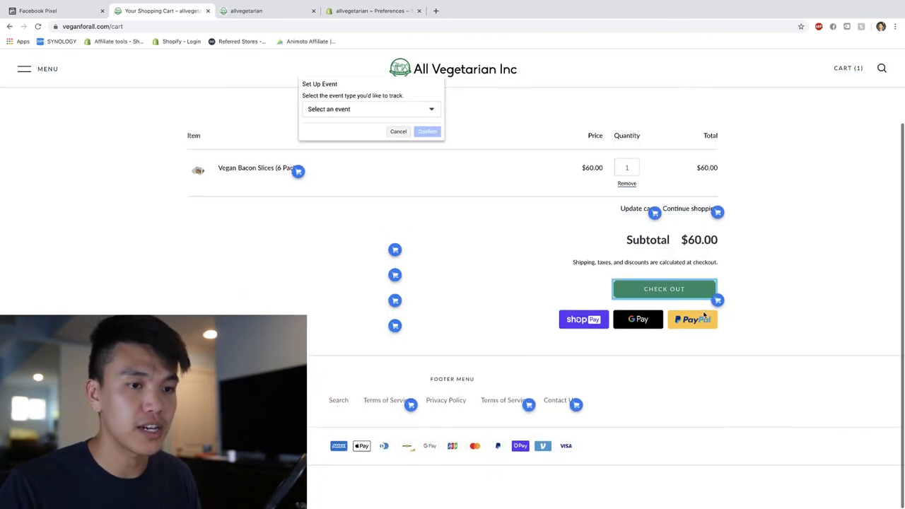
click(421, 111)
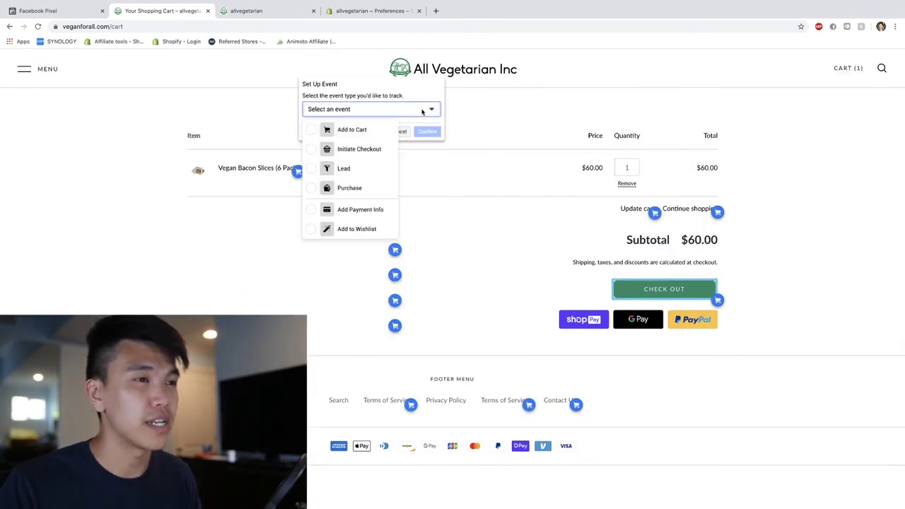
click(359, 150)
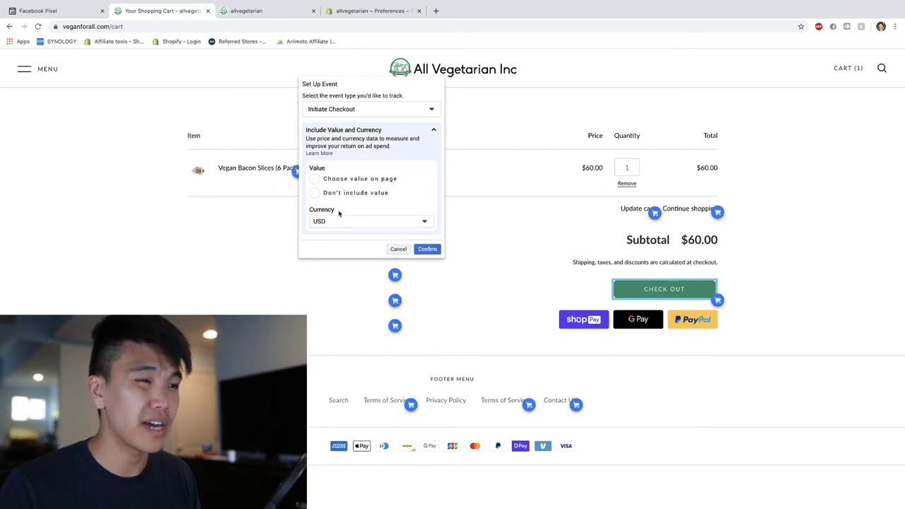
click(428, 250)
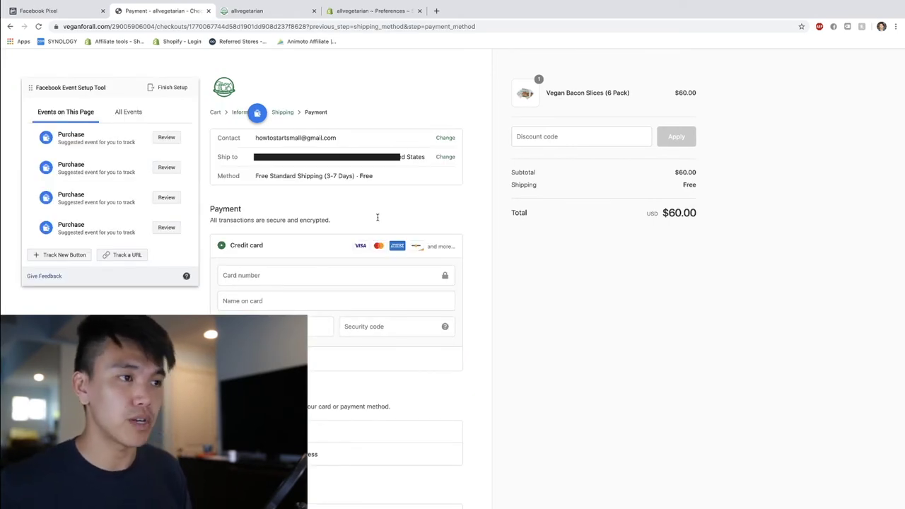
Step: Track the Pay now button on the checkout payment page as a Purchase event
scroll(451, 445, down, 3)
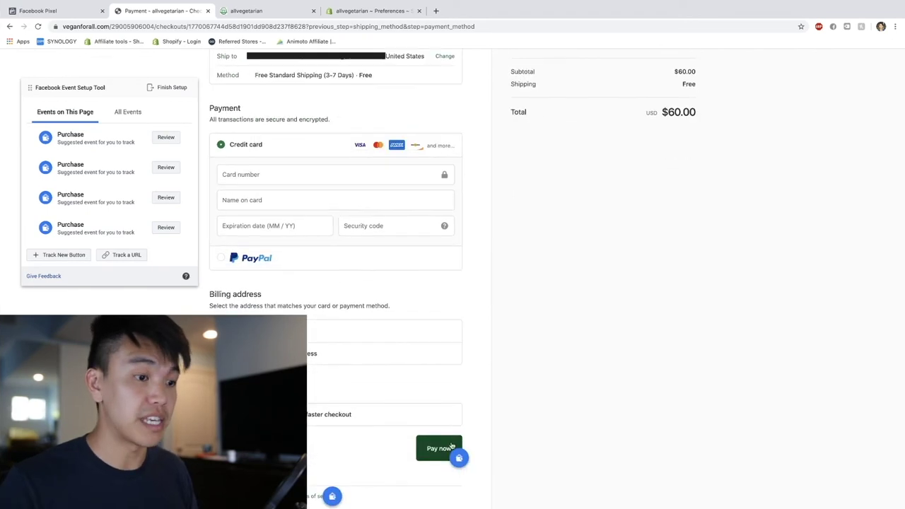
click(59, 256)
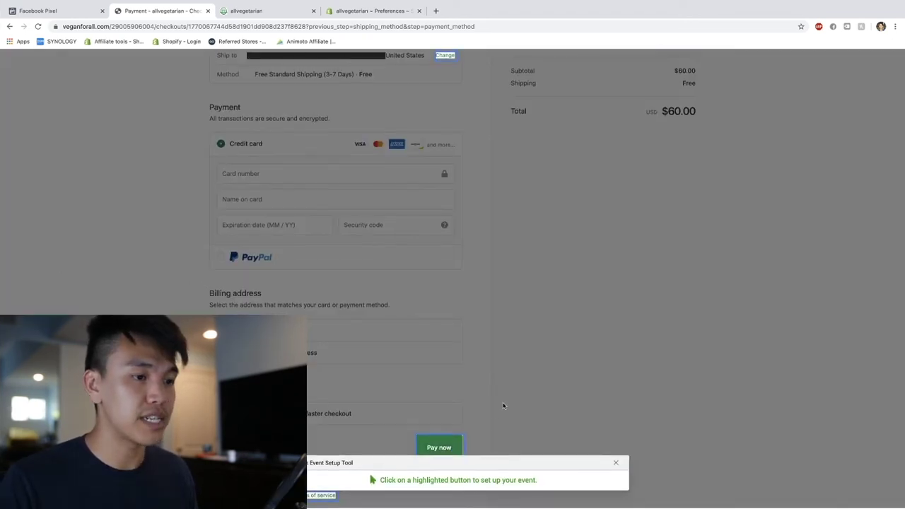
click(439, 448)
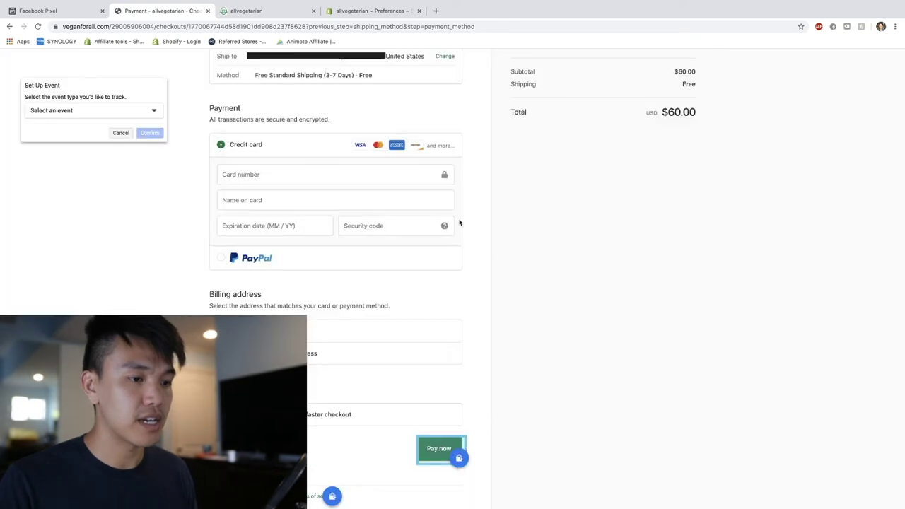
click(137, 111)
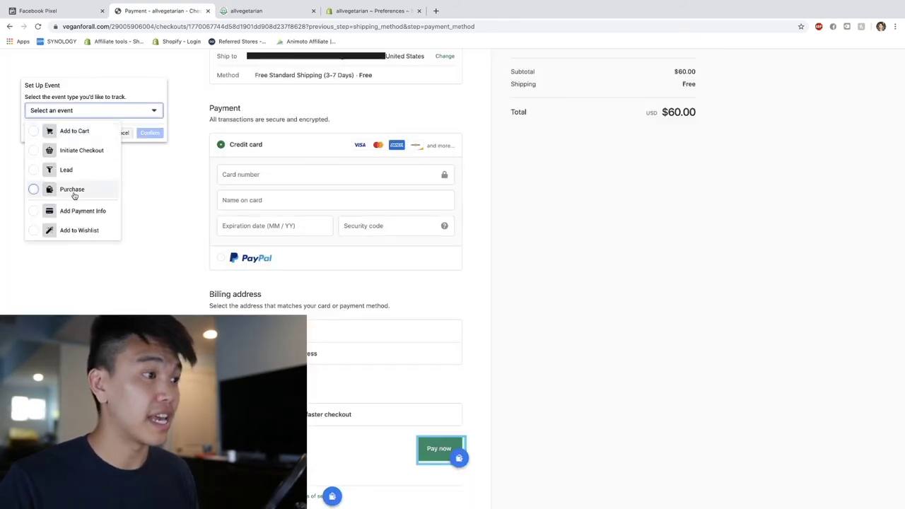
click(74, 189)
click(140, 271)
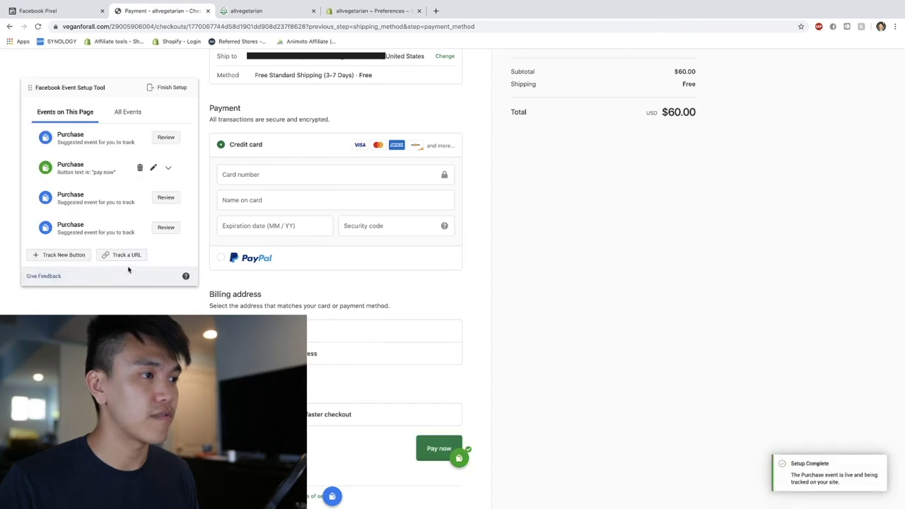
click(170, 87)
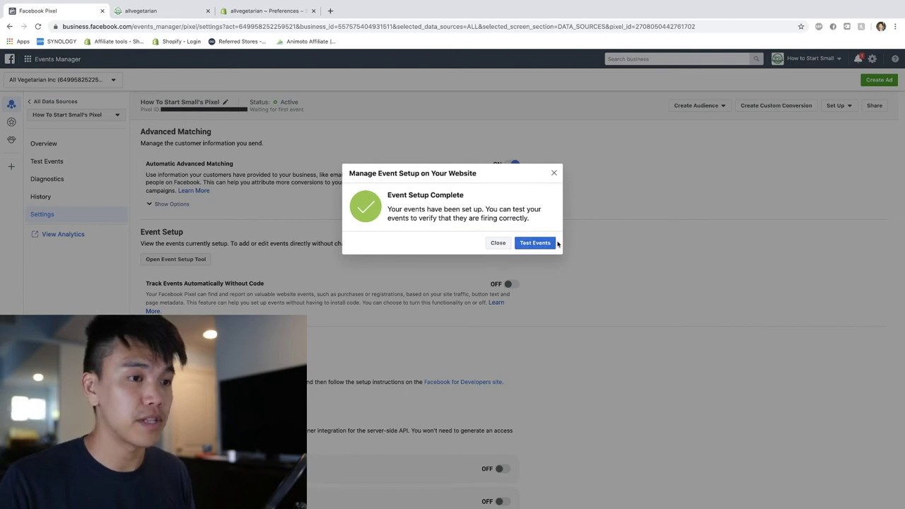
click(553, 242)
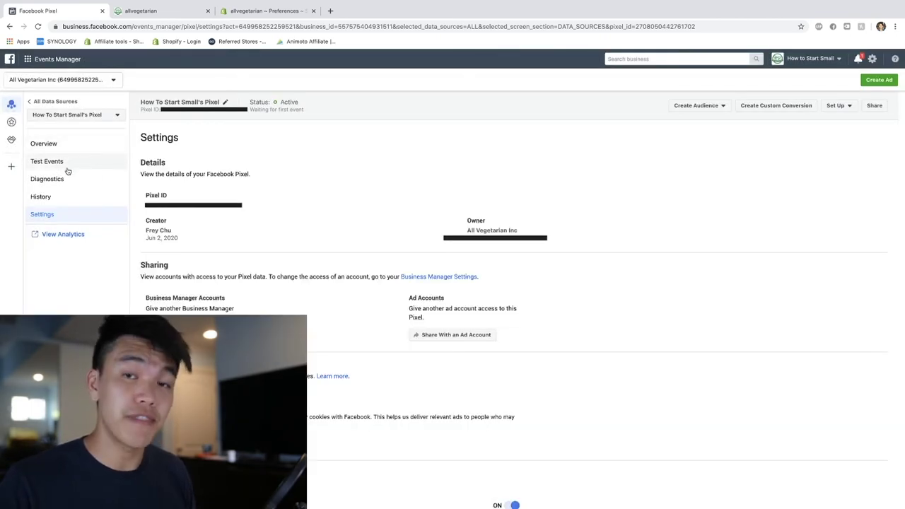
click(74, 165)
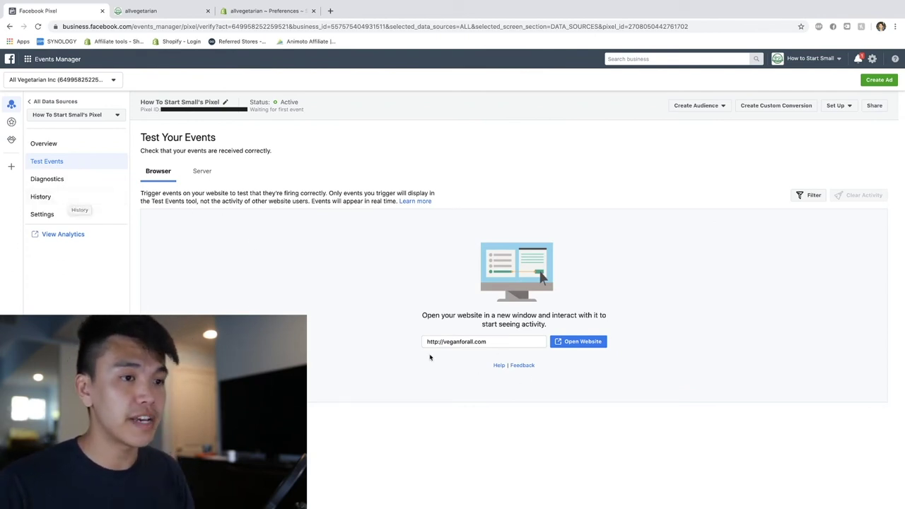
click(598, 342)
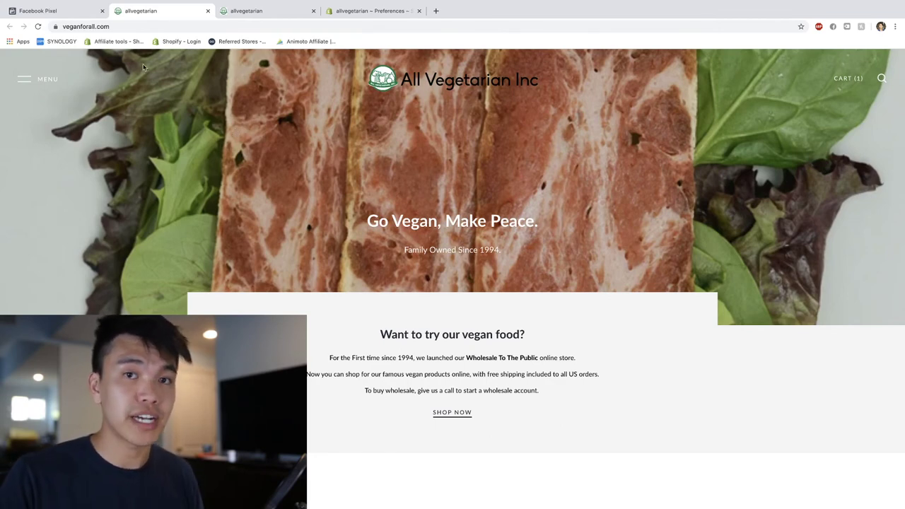
Step: Add one Vegan Bacon Slices (6 Pack) from the store's Shop Now collection to the cart
click(37, 78)
click(92, 215)
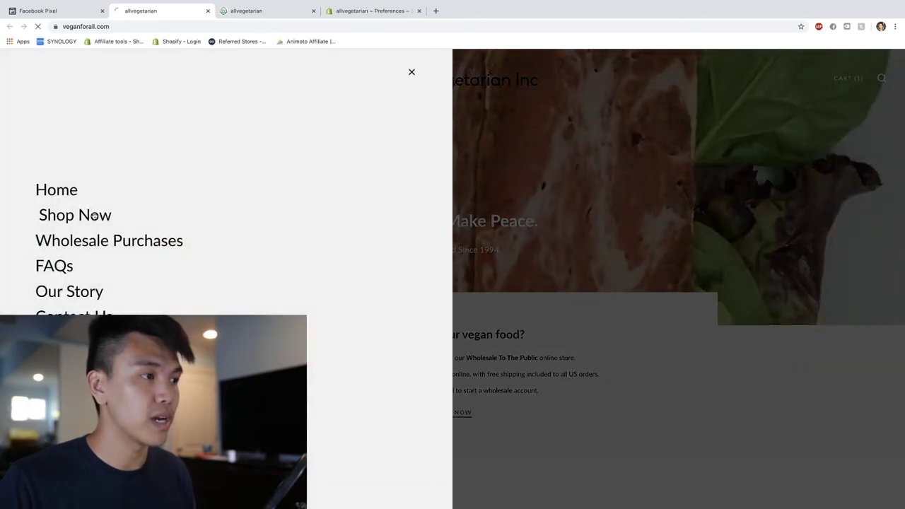
scroll(224, 261, down, 3)
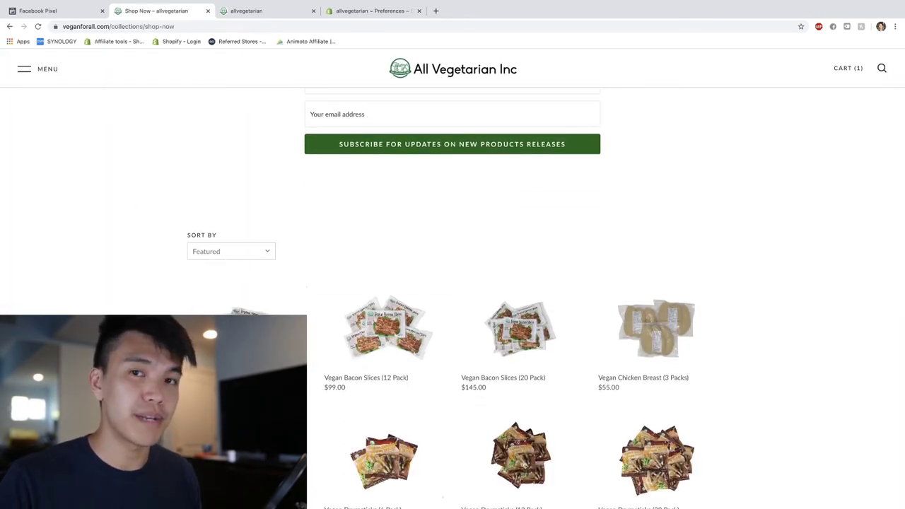
click(424, 333)
scroll(523, 283, down, 5)
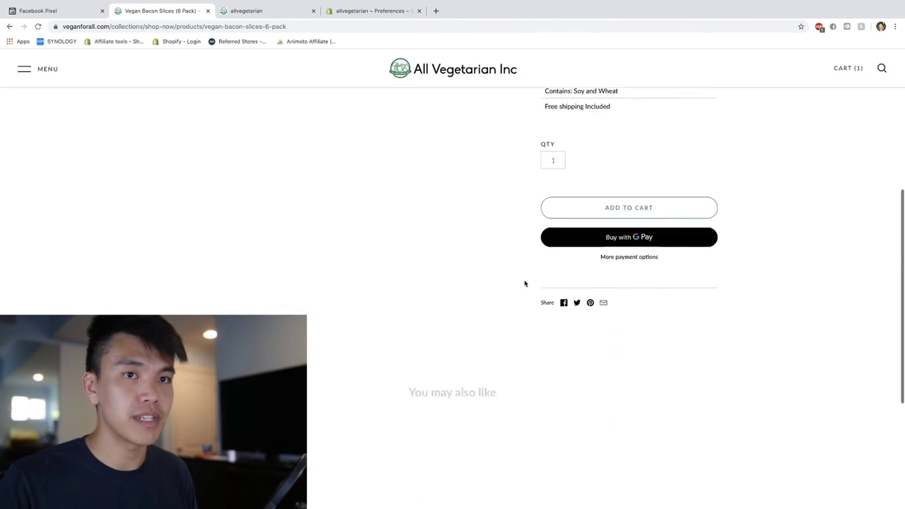
click(628, 179)
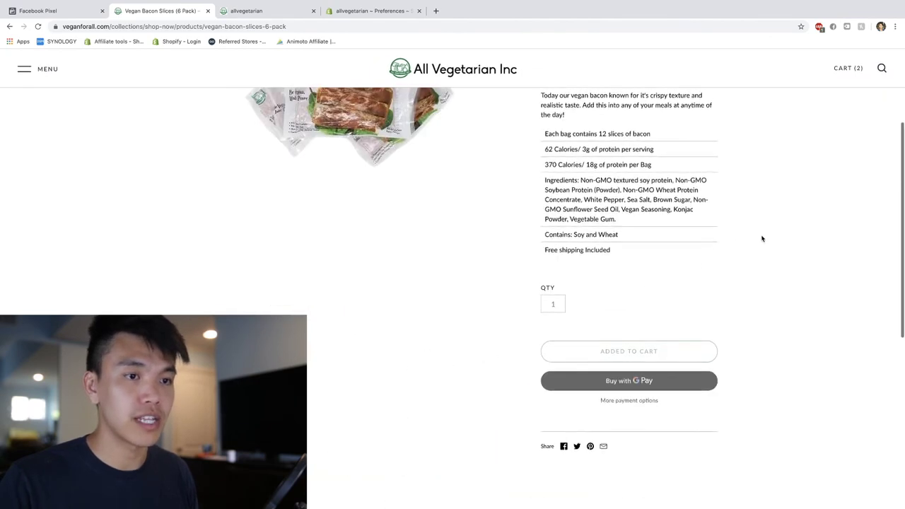
Step: Open the shopping cart and check out to reach the payment page
click(851, 71)
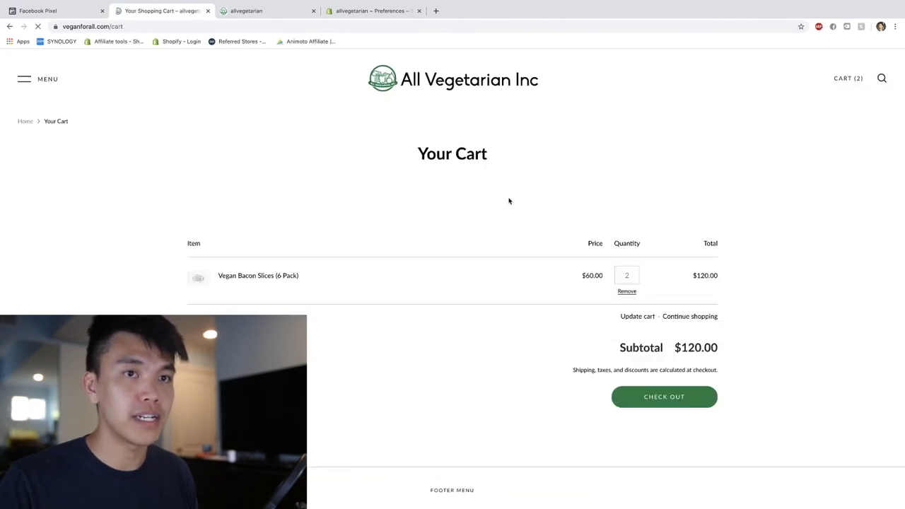
click(663, 397)
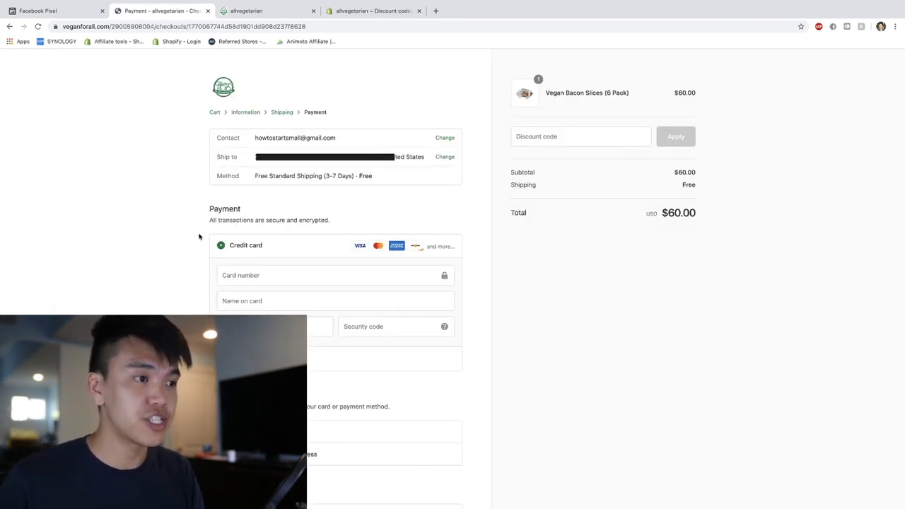
scroll(200, 236, down, 3)
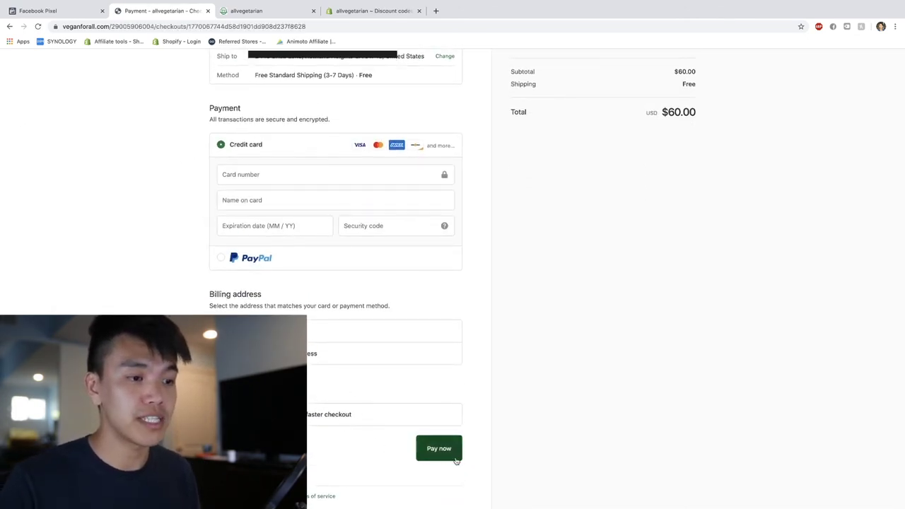
scroll(414, 406, up, 3)
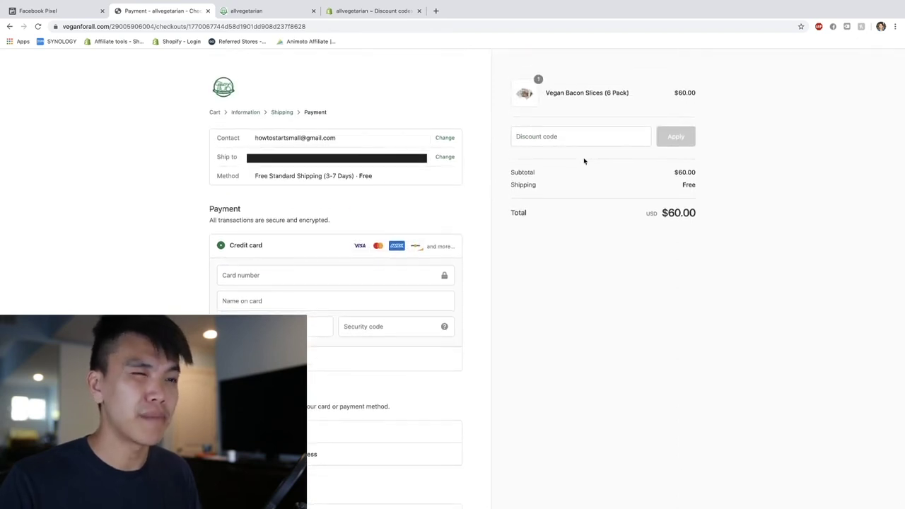
Step: Apply the store's discount code to the test order and complete the purchase, returning to the store's home page
click(557, 136)
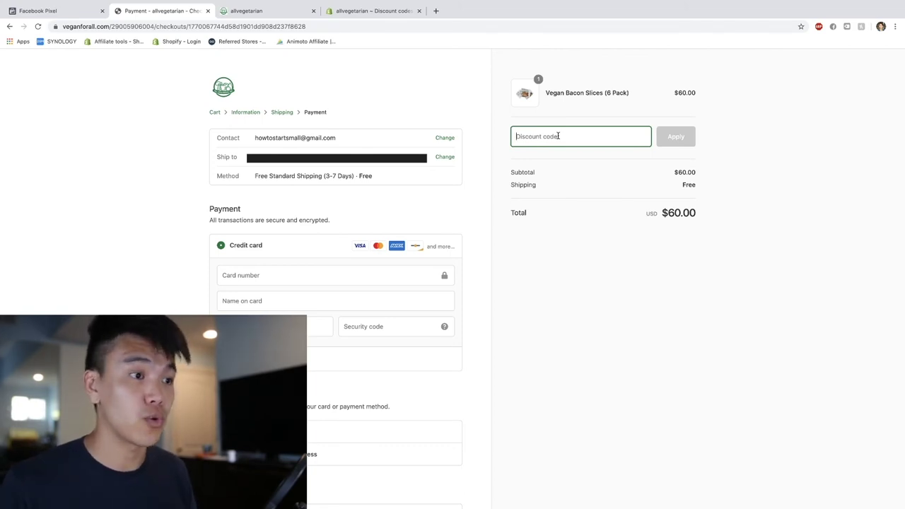
text(FREY)
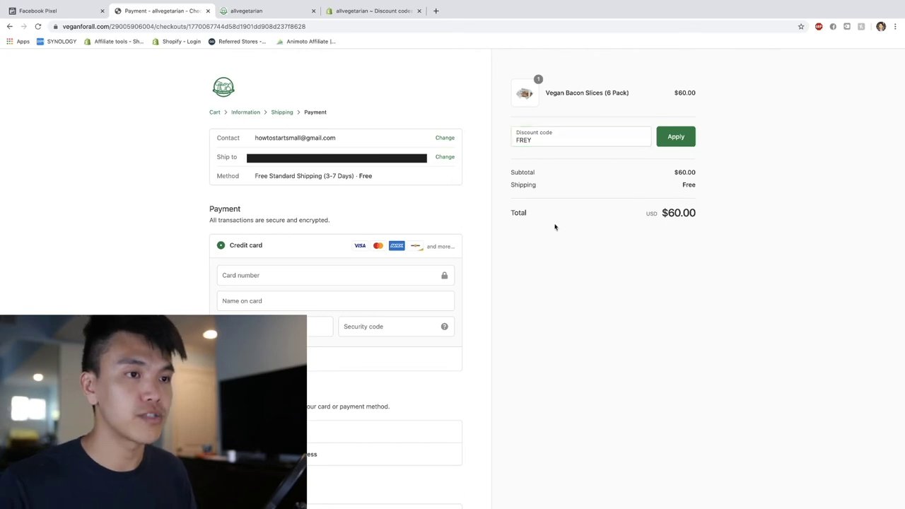
scroll(490, 228, down, 3)
scroll(466, 417, up, 3)
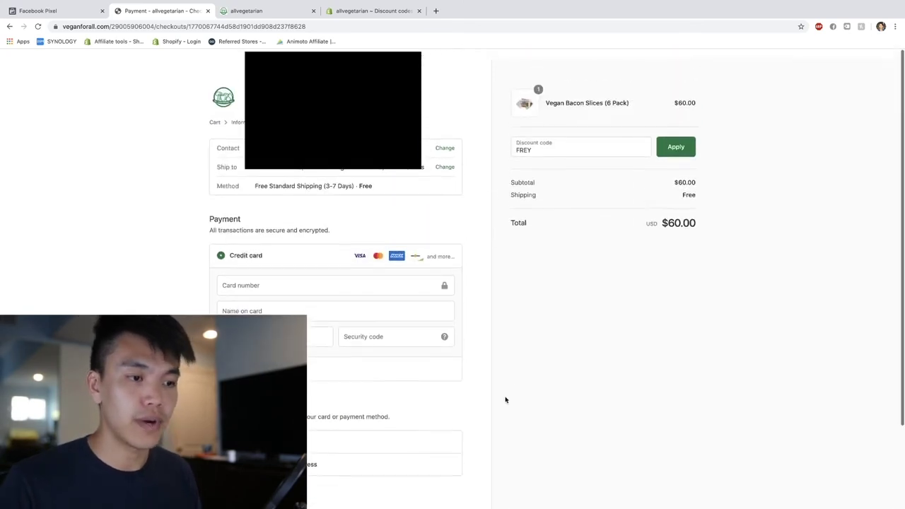
click(675, 136)
click(428, 448)
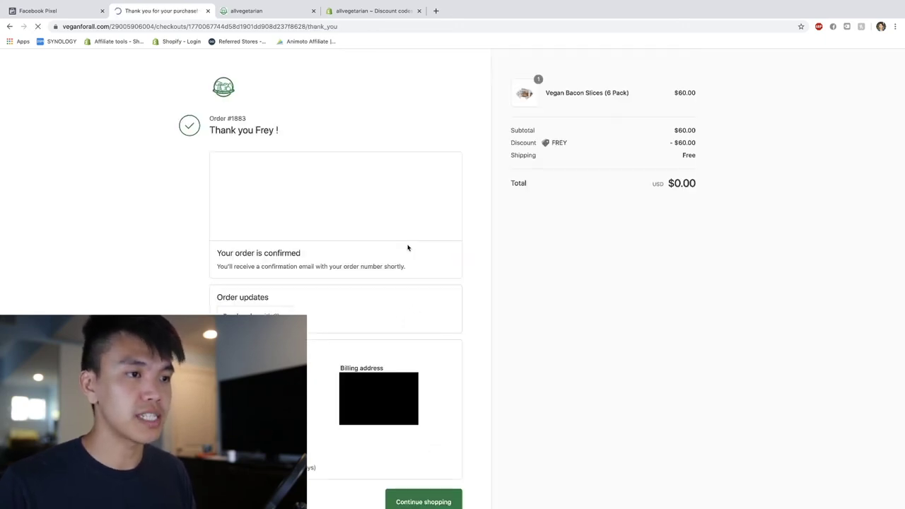
scroll(504, 343, down, 2)
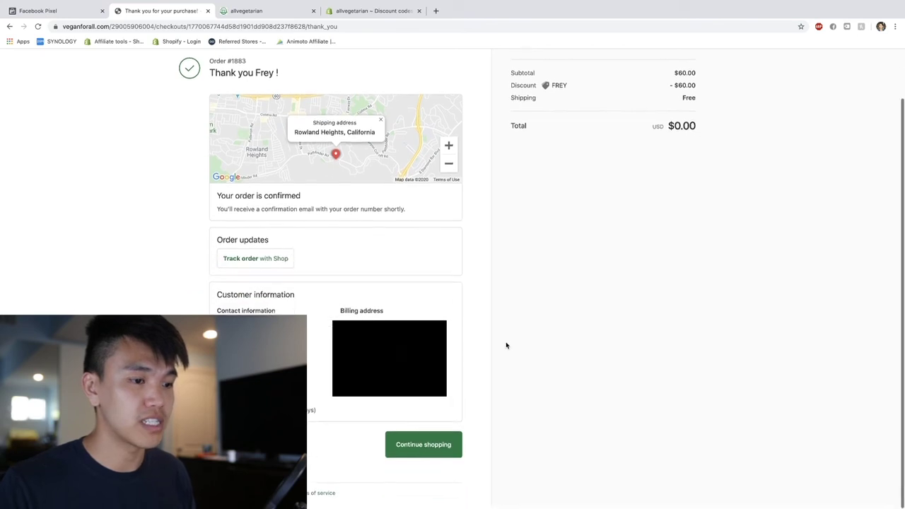
click(424, 443)
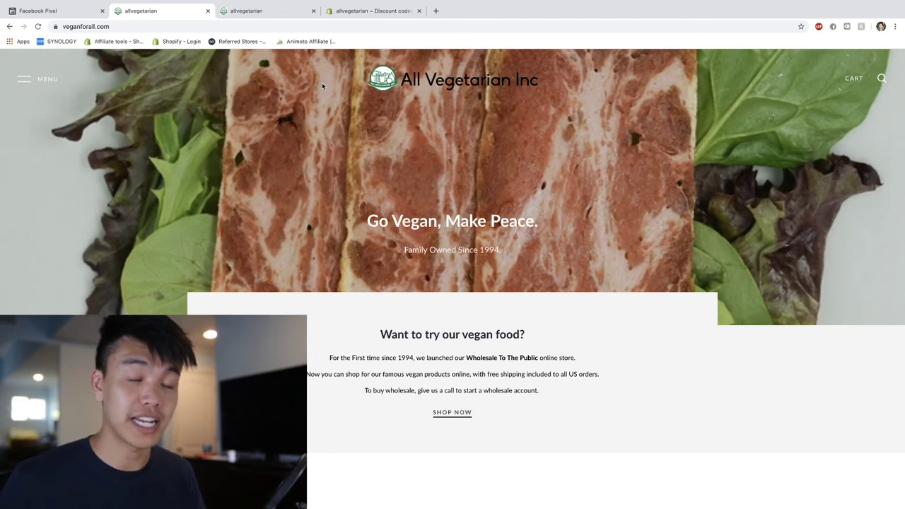
Step: Examine the events received from the store in the pixel's Test Events list and its Overview
click(39, 11)
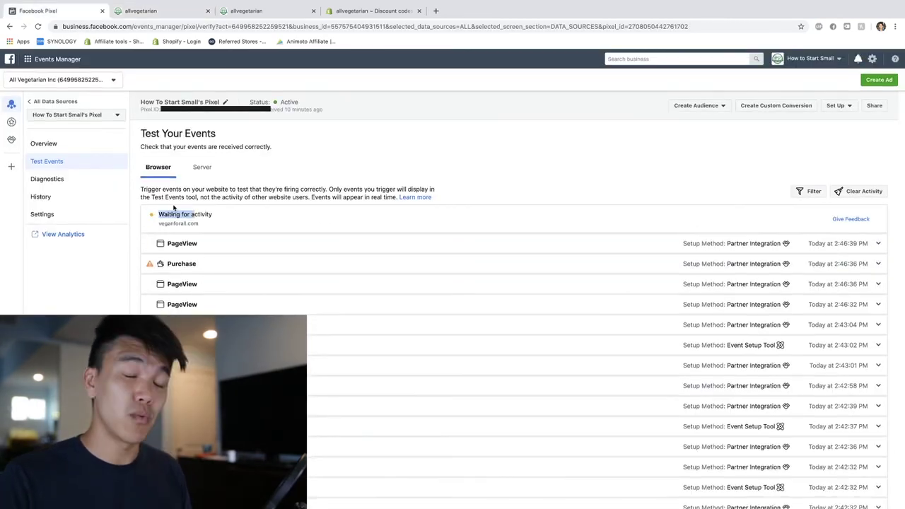
drag(193, 213, 175, 209)
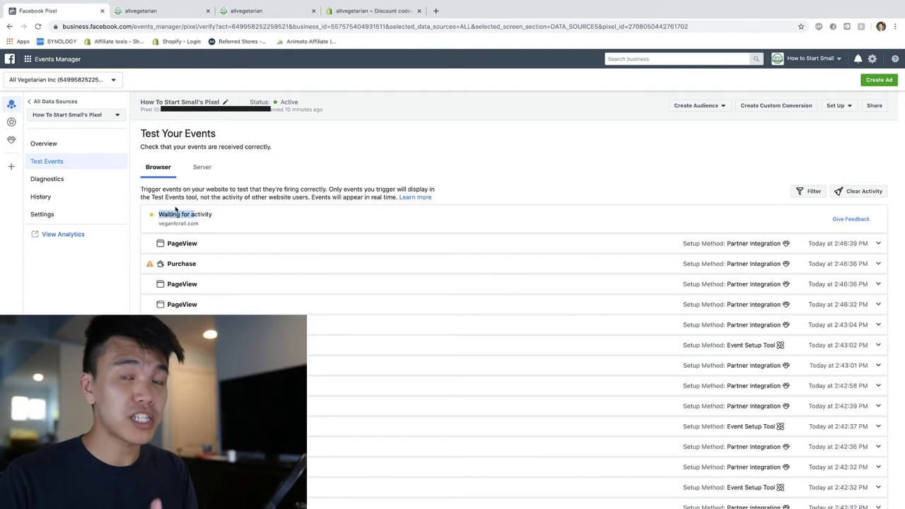
click(66, 147)
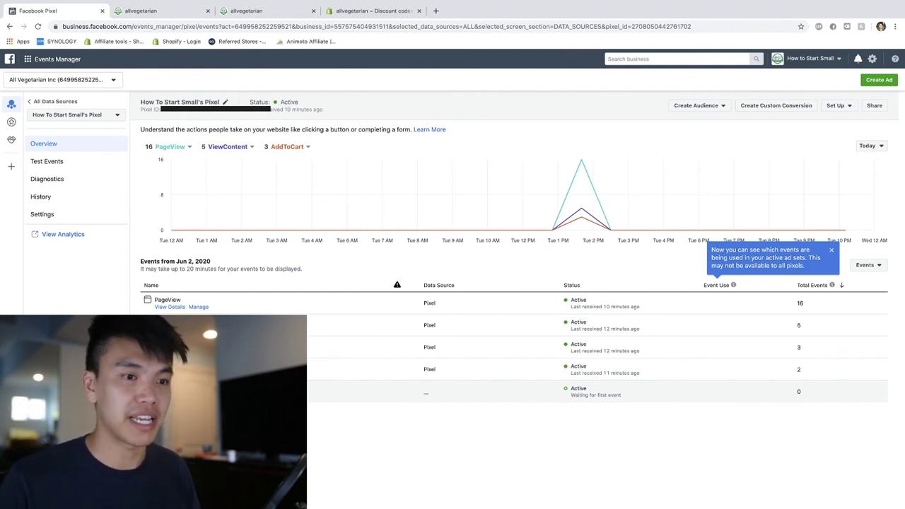
drag(152, 393, 152, 297)
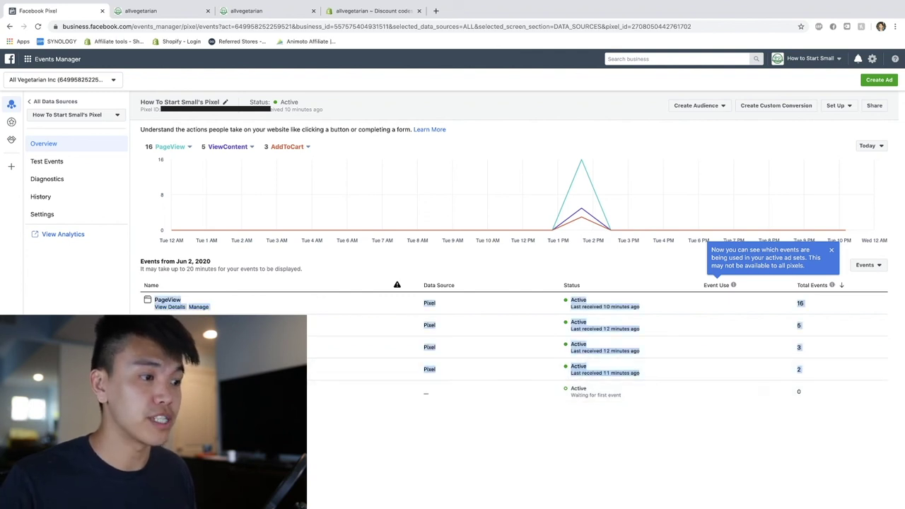
click(320, 388)
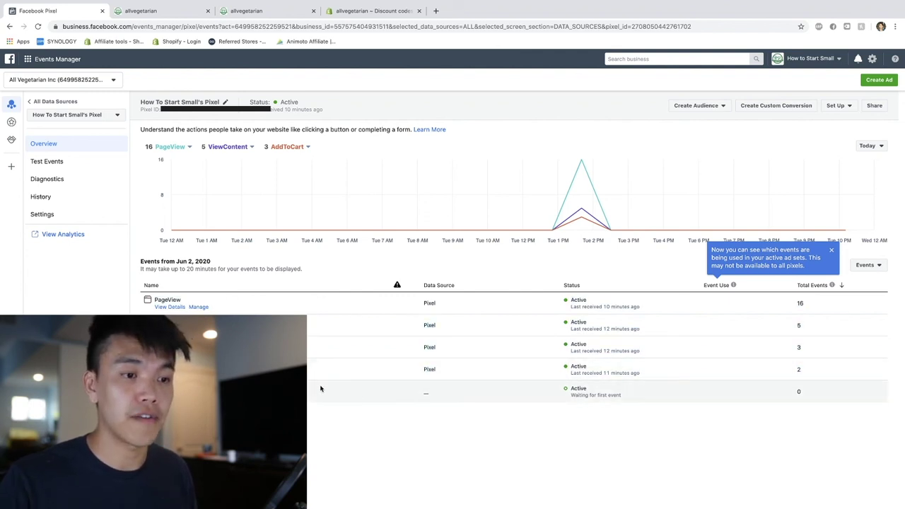
click(831, 250)
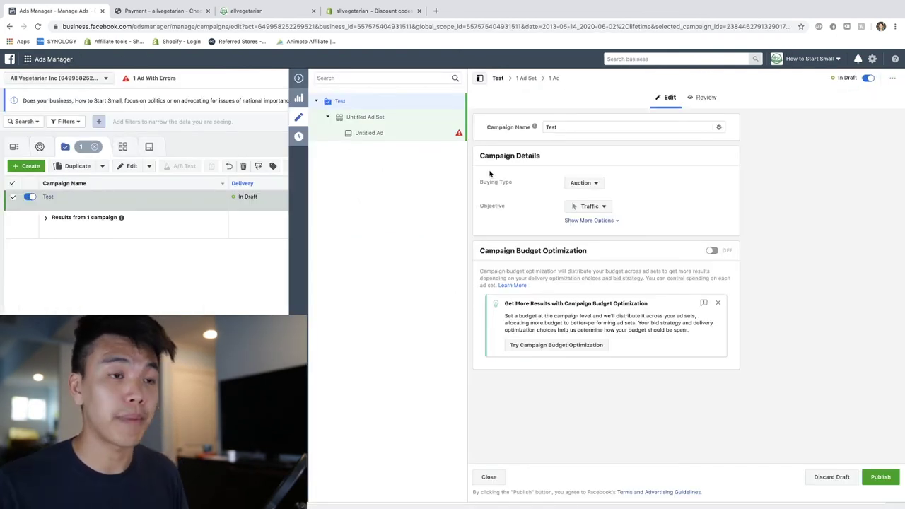
Step: Change the Test campaign's objective to Conversions in Ads Manager and accept the settings change
click(604, 208)
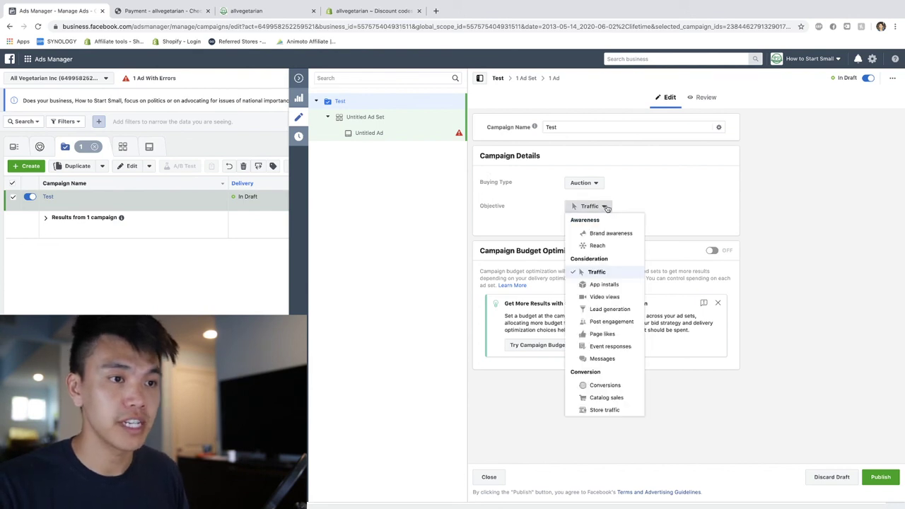
click(603, 386)
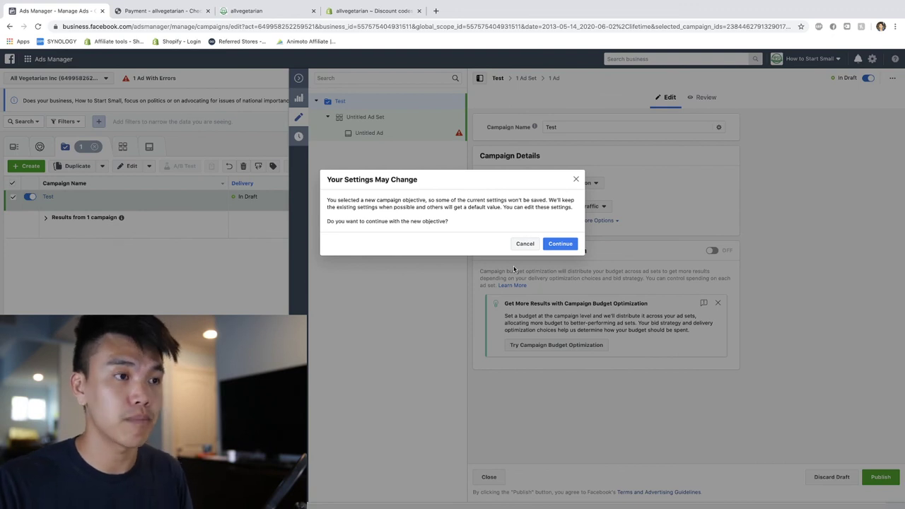
click(560, 243)
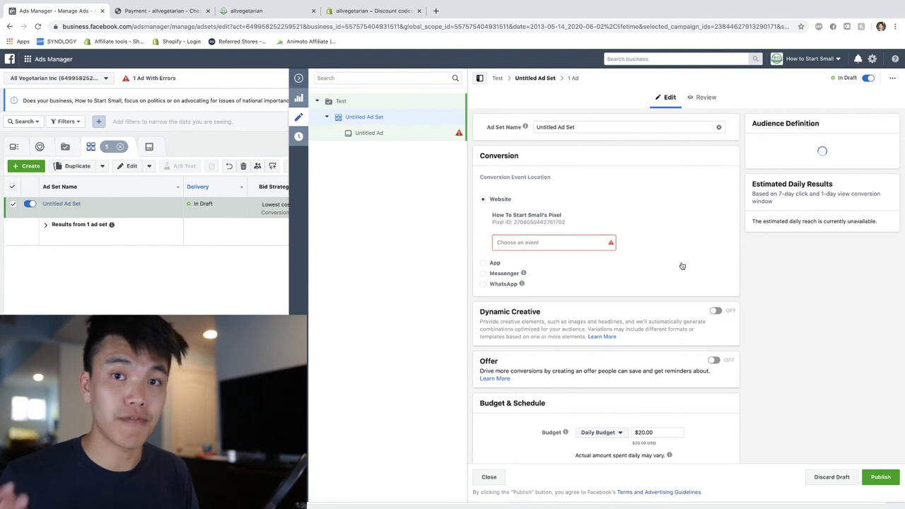
Step: Set the untitled ad set's website conversion event to Purchase
click(534, 244)
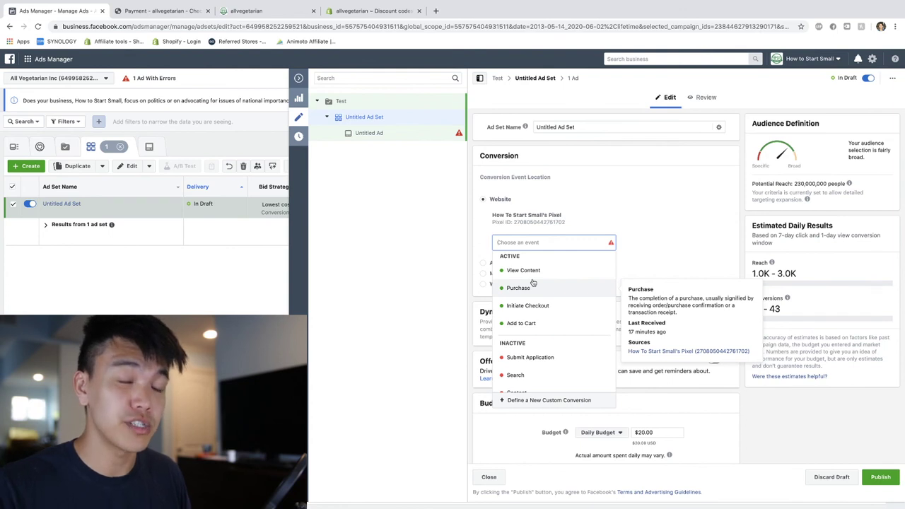
click(508, 288)
scroll(535, 318, down, 4)
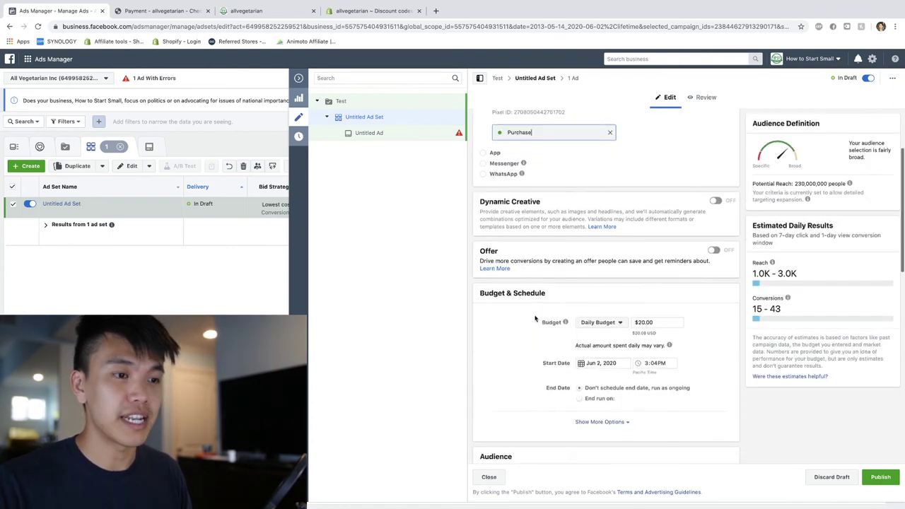